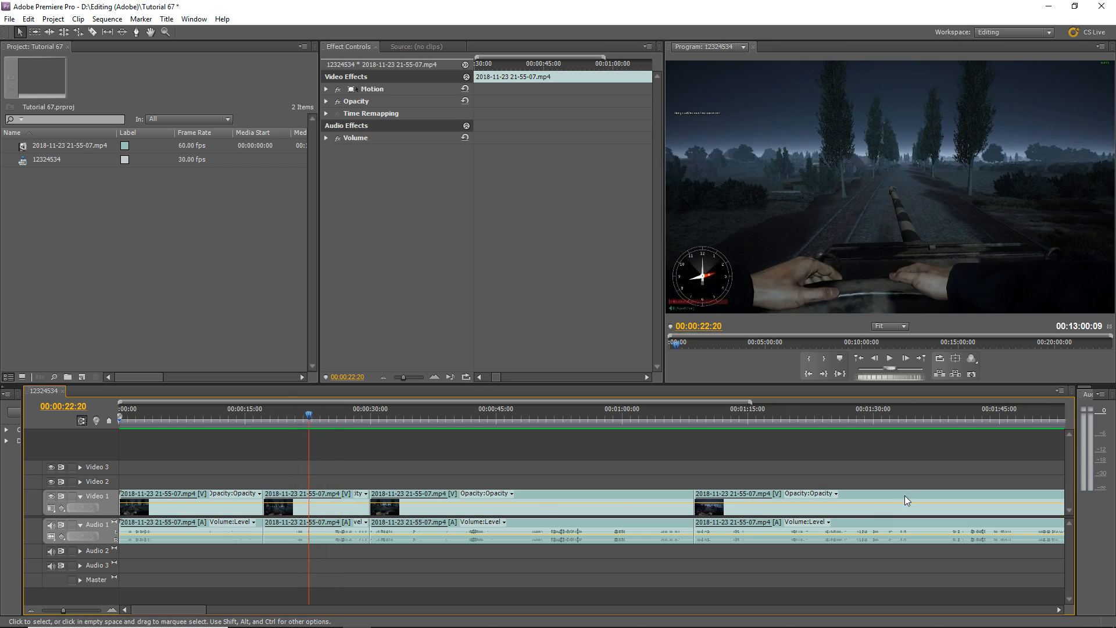
Step: Delete the second and the last clip, with their linked audio, from the Video 1 and Audio 1 tracks
{"action": "left_click", "coordinate": [904, 500]}
{"action": "left_click", "coordinate": [205, 495]}
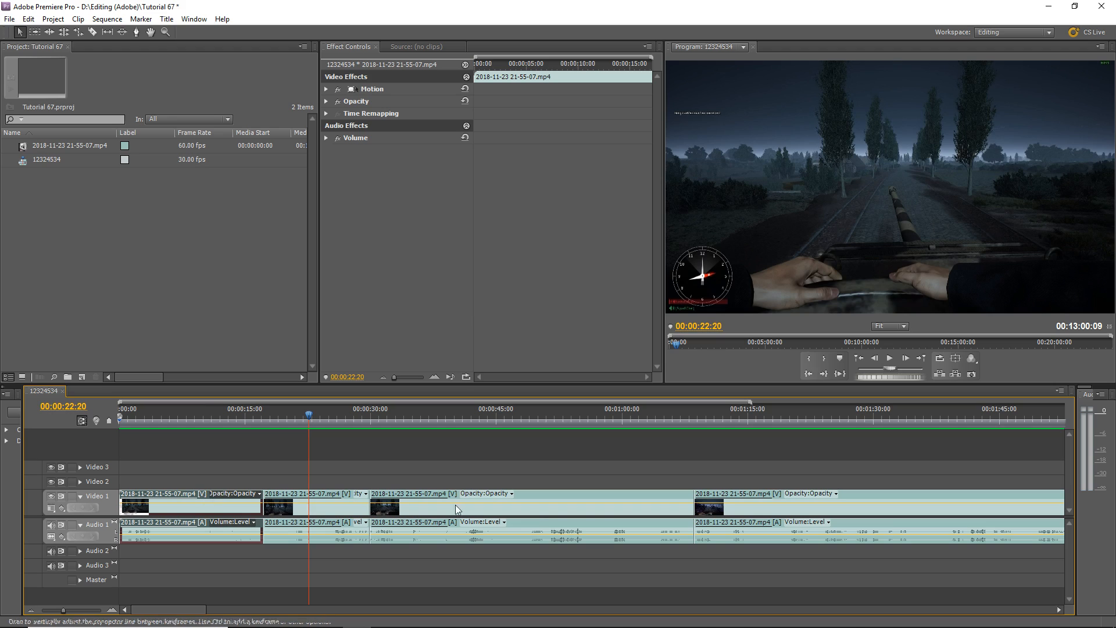
{"action": "left_click", "coordinate": [455, 505]}
{"action": "left_click", "coordinate": [333, 497]}
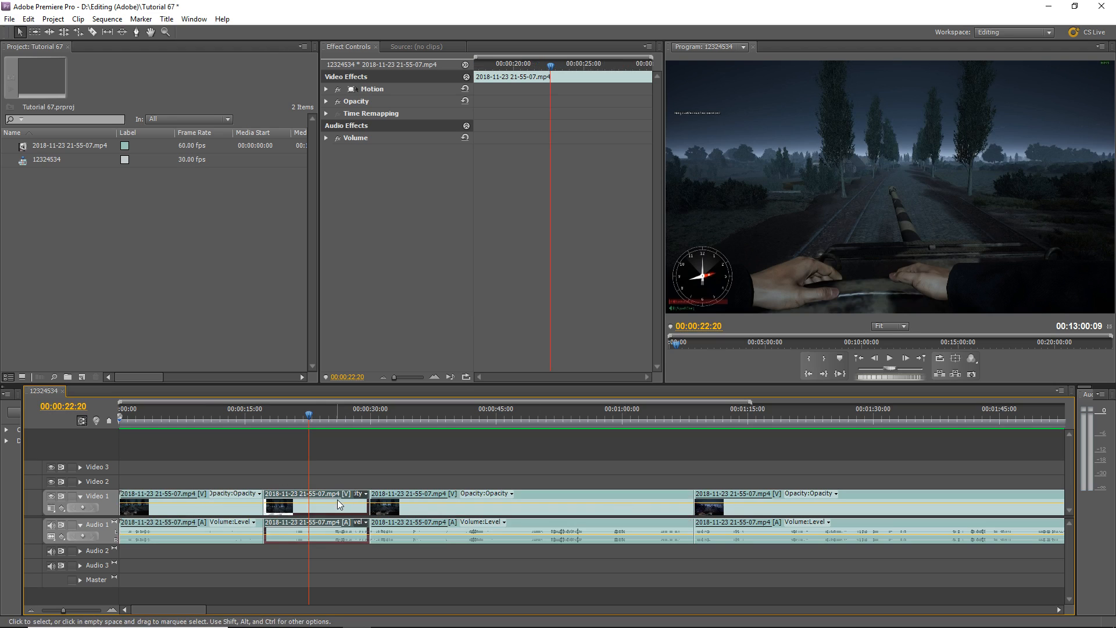
{"action": "key", "text": "Delete"}
{"action": "left_click", "coordinate": [938, 512]}
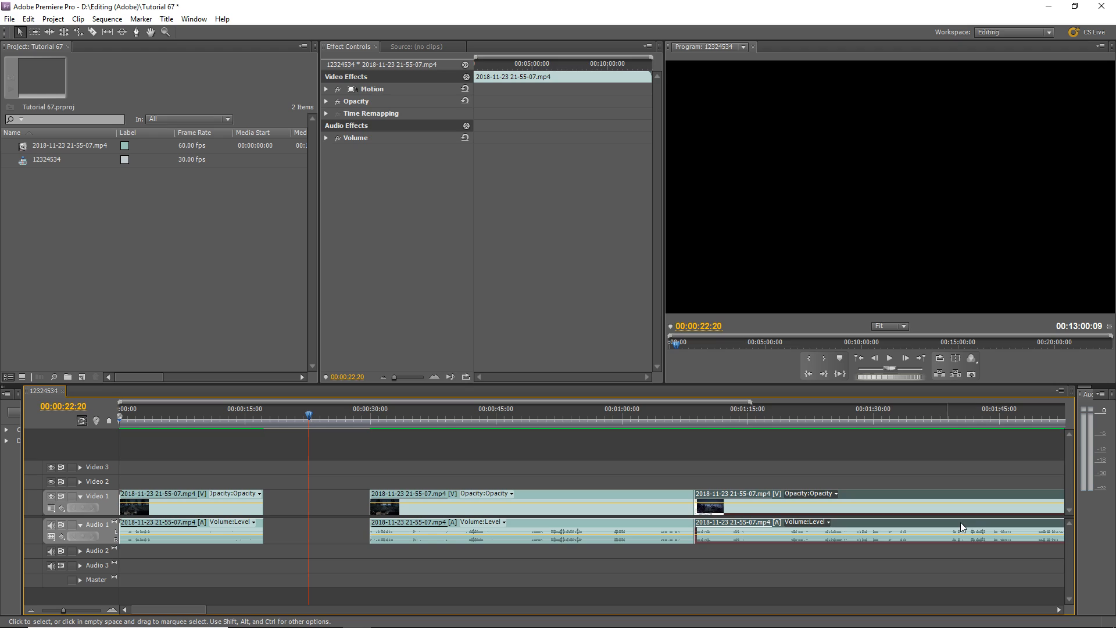
{"action": "key", "text": "Delete"}
Step: Close the gap by moving the later clip against the end of the first clip, and return the playhead to 00:00:00:00
{"action": "left_click_drag", "start_coordinate": [557, 493], "coordinate": [455, 502]}
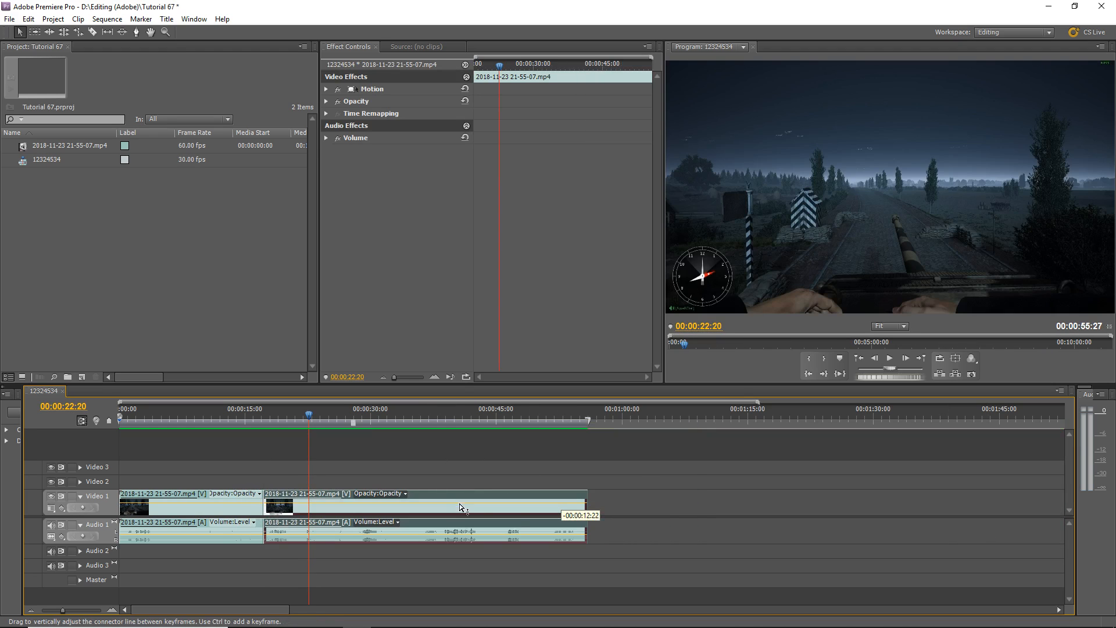
{"action": "left_click_drag", "start_coordinate": [310, 417], "coordinate": [116, 472]}
{"action": "left_click", "coordinate": [218, 500]}
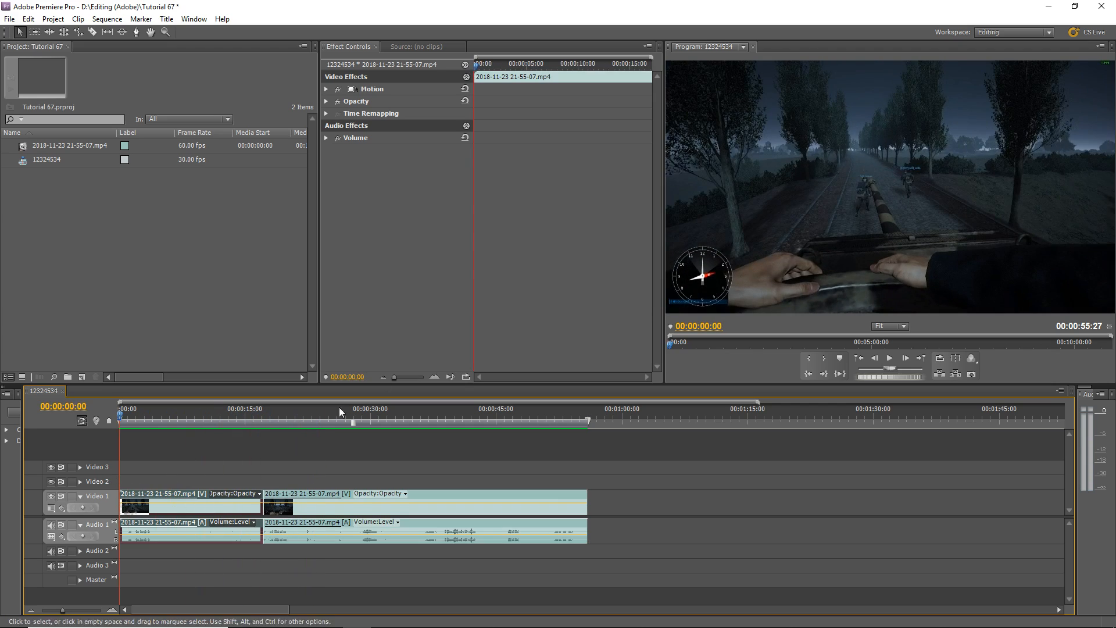
{"action": "left_click", "coordinate": [641, 484]}
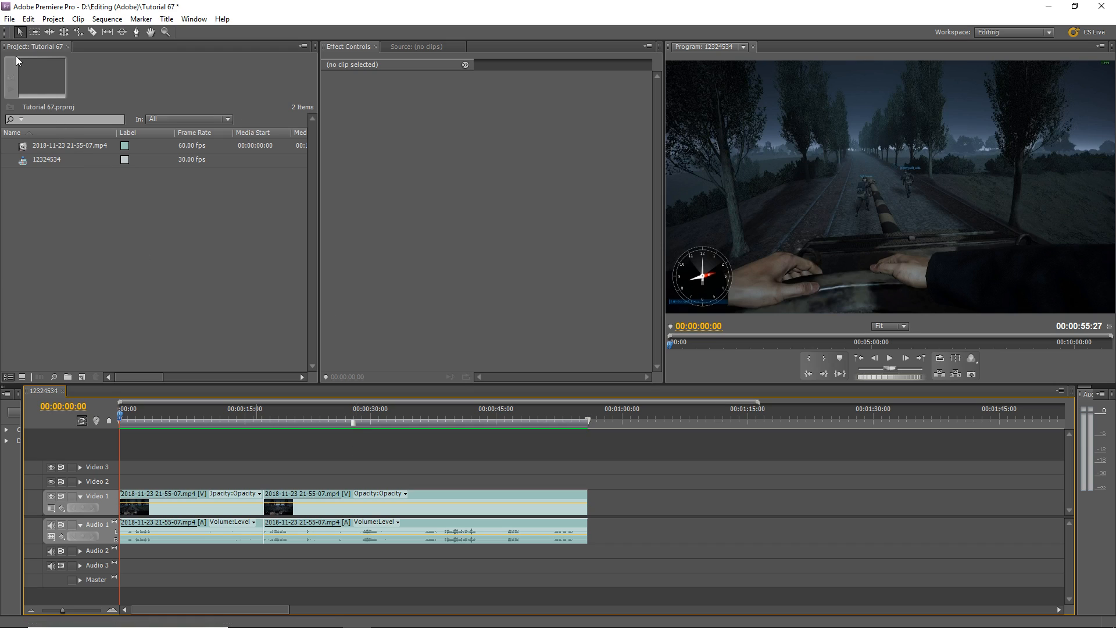
Step: Open the media export settings for the sequence and place the dialog fully in view
{"action": "left_click", "coordinate": [8, 21]}
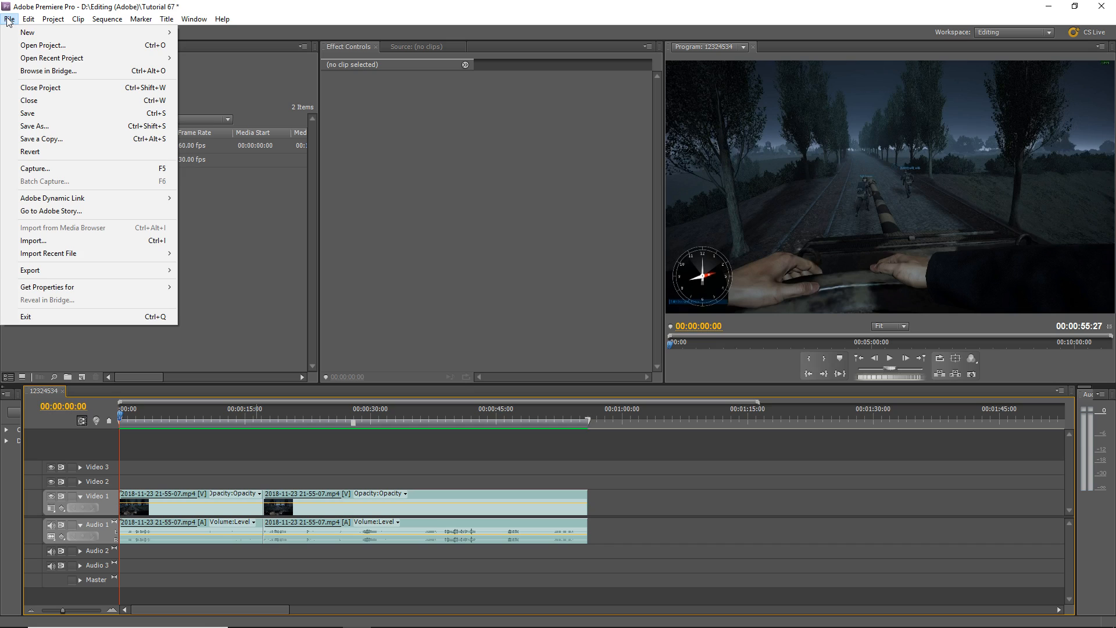
{"action": "mouse_move", "coordinate": [75, 271]}
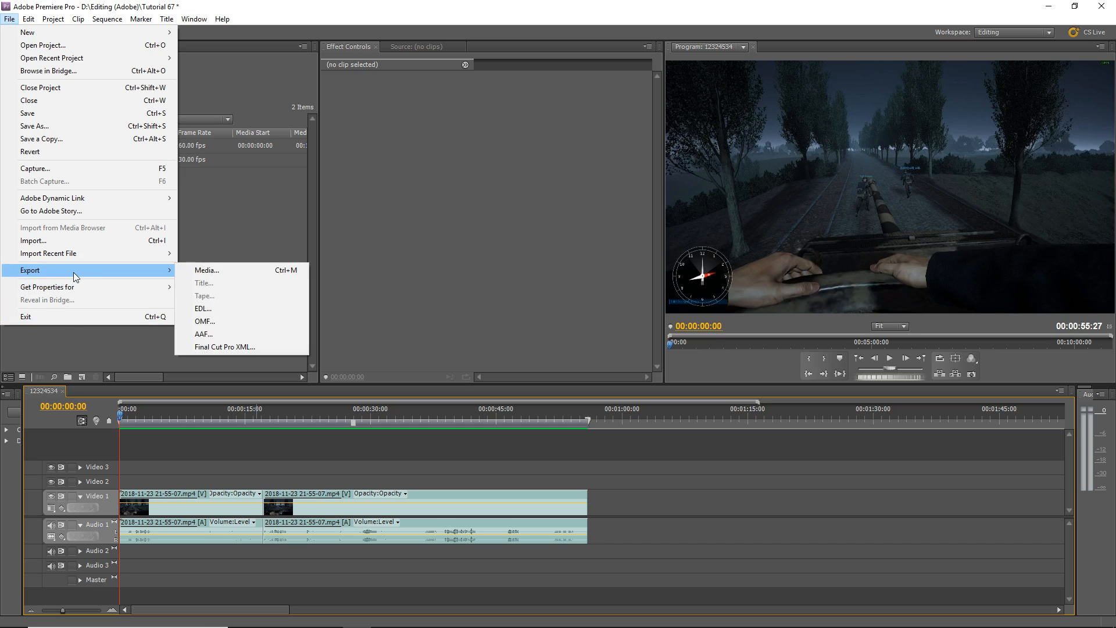
{"action": "left_click", "coordinate": [223, 271]}
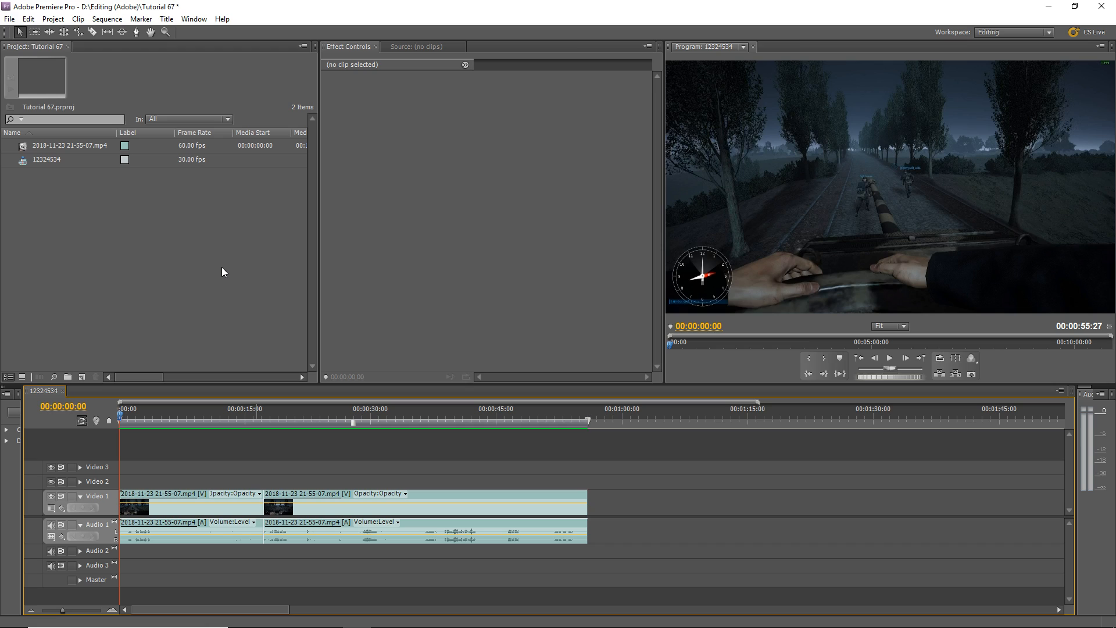
{"action": "left_click_drag", "start_coordinate": [418, 26], "coordinate": [474, 138]}
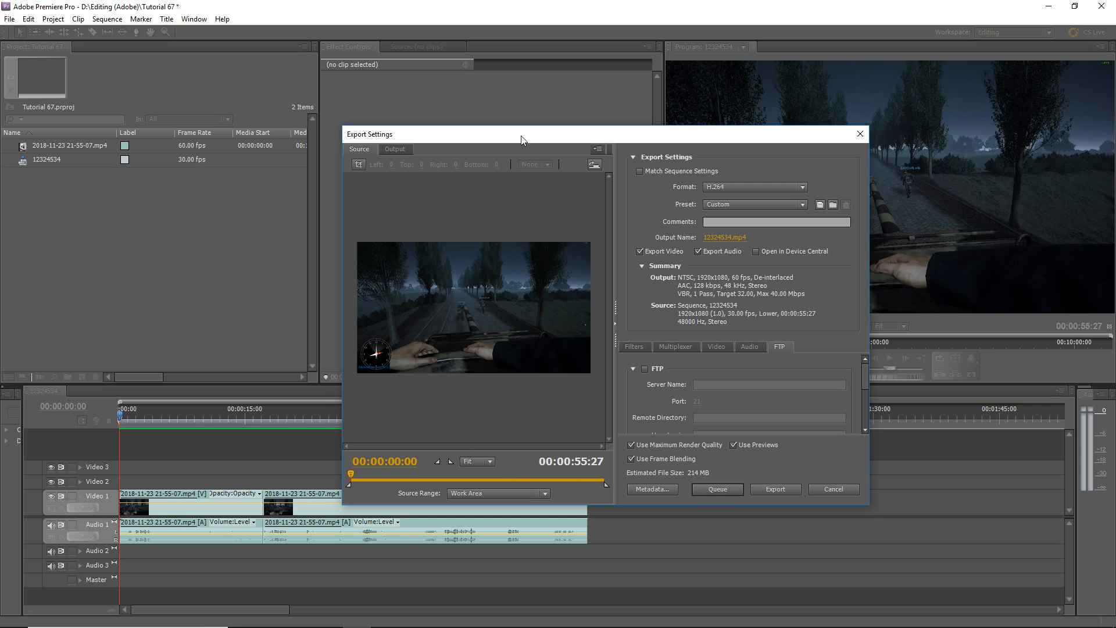
{"action": "mouse_move", "coordinate": [521, 139]}
{"action": "left_mouse_down"}
{"action": "mouse_move", "coordinate": [810, 241]}
{"action": "mouse_move", "coordinate": [835, 207]}
{"action": "mouse_move", "coordinate": [528, 150]}
{"action": "left_mouse_up"}
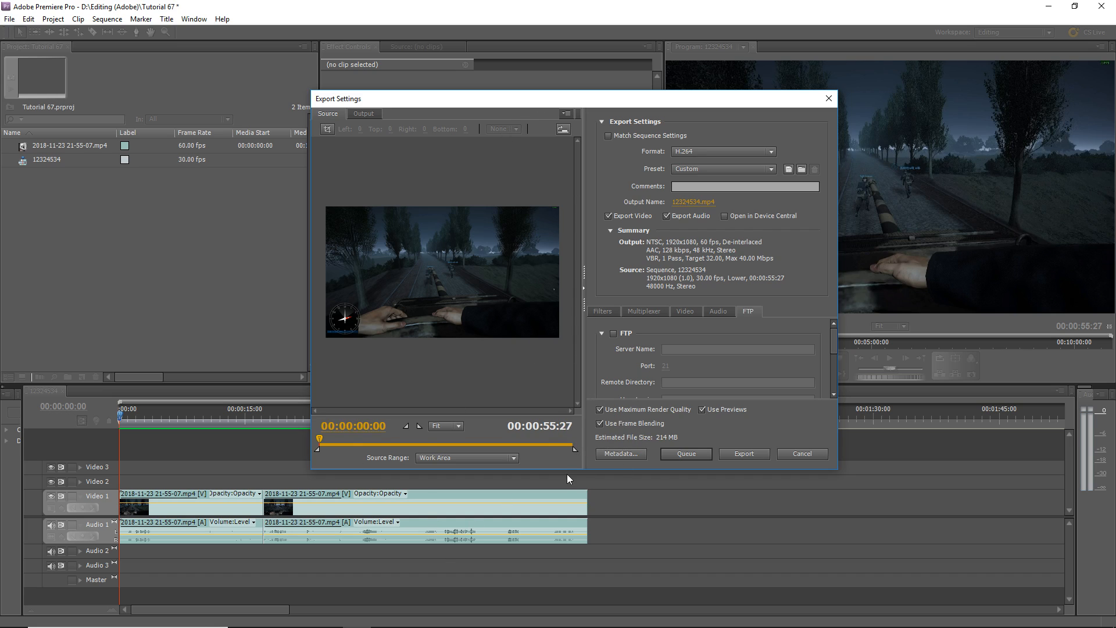
Step: Set the export source range to Entire Sequence
{"action": "left_click", "coordinate": [432, 459]}
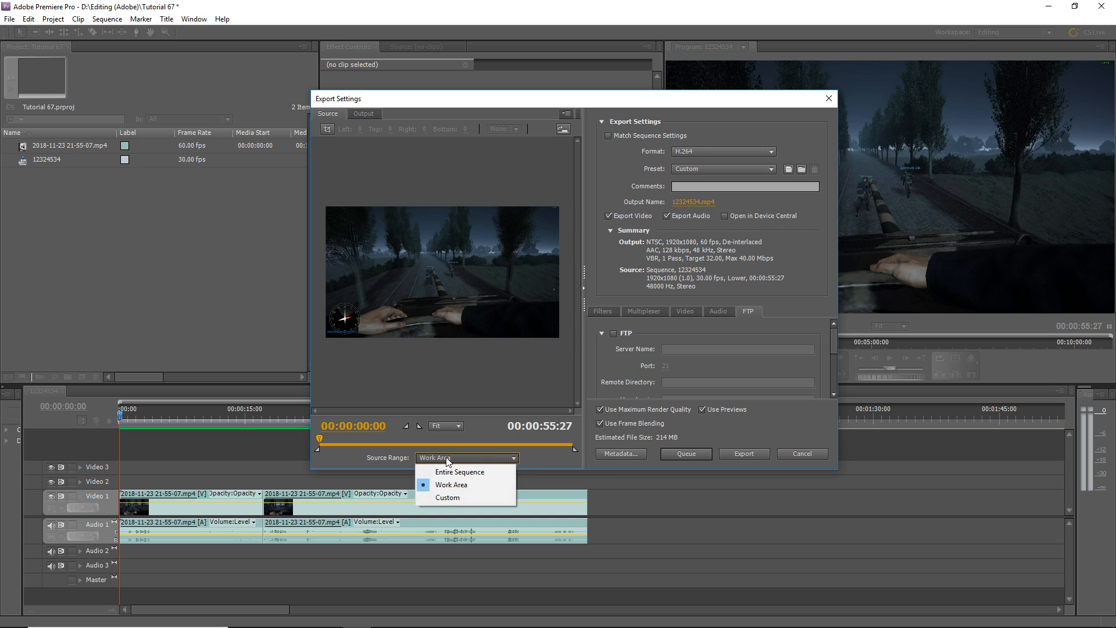
{"action": "left_click", "coordinate": [475, 473]}
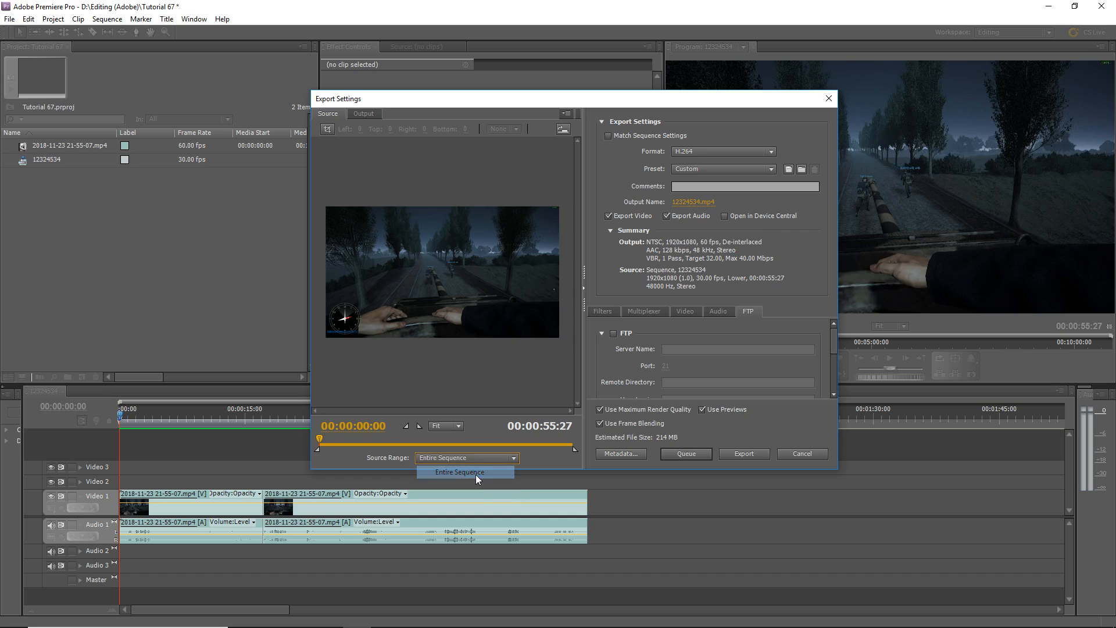
{"action": "left_click", "coordinate": [469, 461]}
{"action": "left_click", "coordinate": [469, 459]}
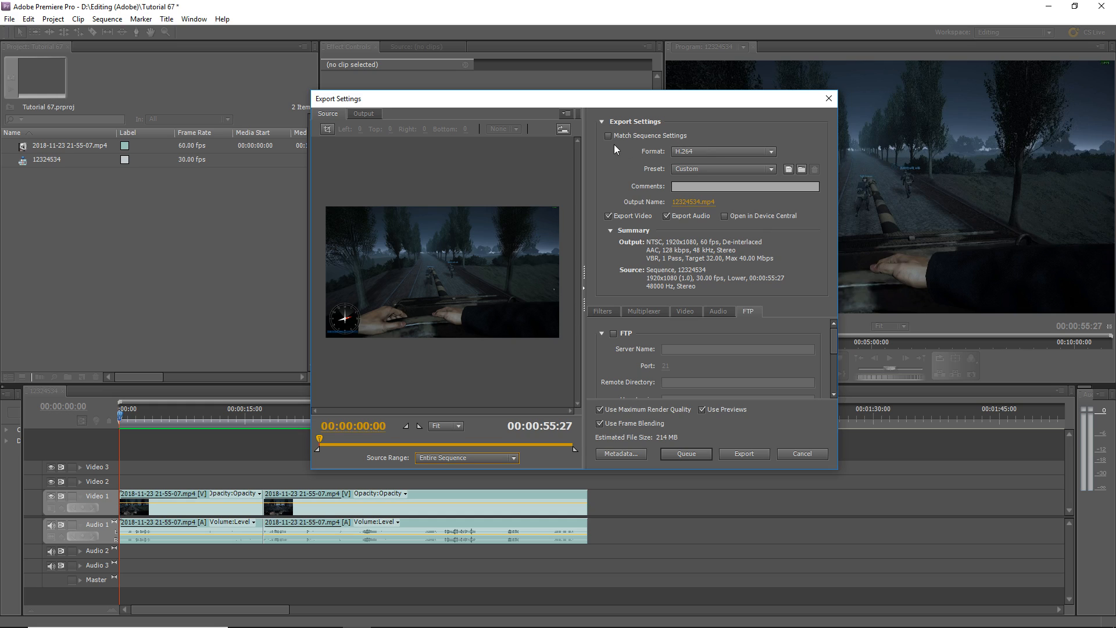
Step: Choose H.264 as the export format and keep the Custom preset
{"action": "left_click", "coordinate": [714, 150]}
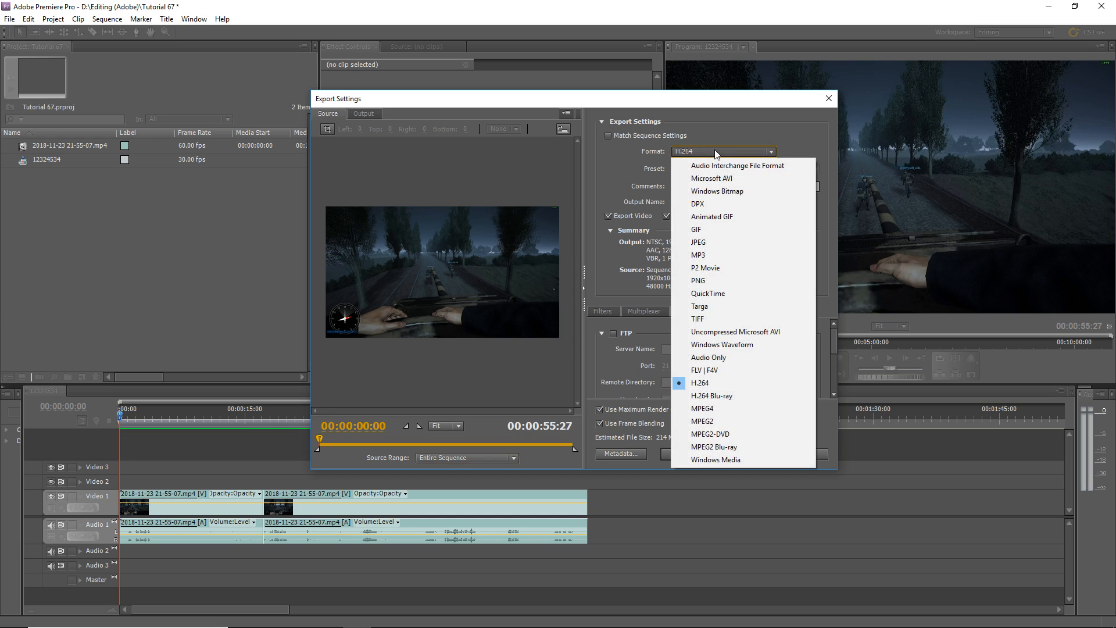
{"action": "left_click", "coordinate": [721, 385]}
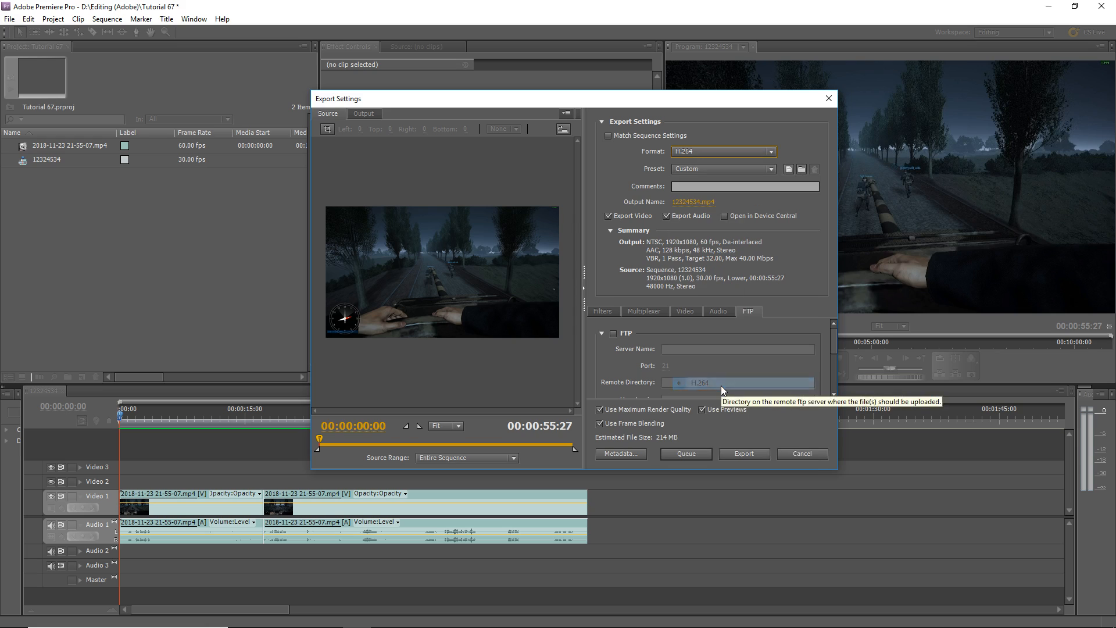
{"action": "left_click", "coordinate": [720, 170]}
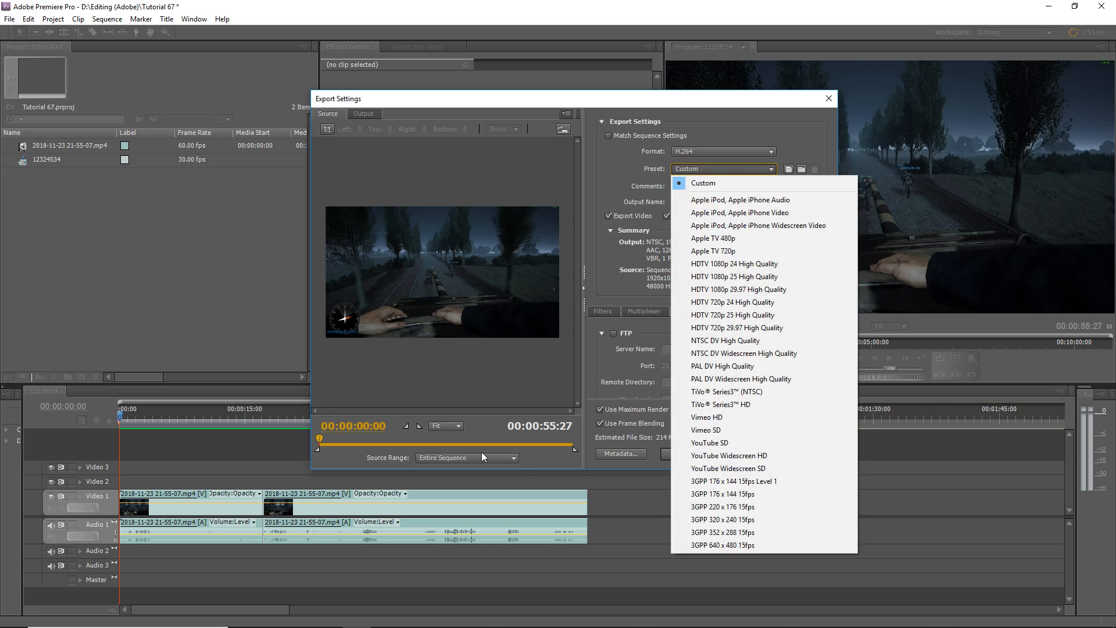
{"action": "left_click", "coordinate": [657, 434]}
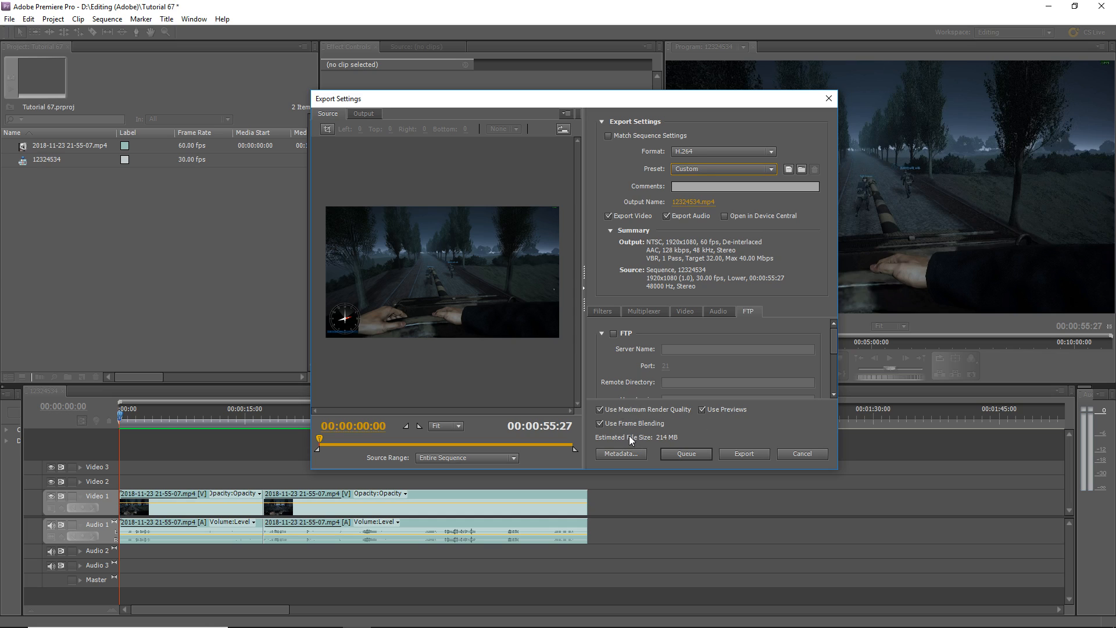
{"action": "scroll", "coordinate": [734, 337], "scroll_direction": "down", "scroll_amount": 5}
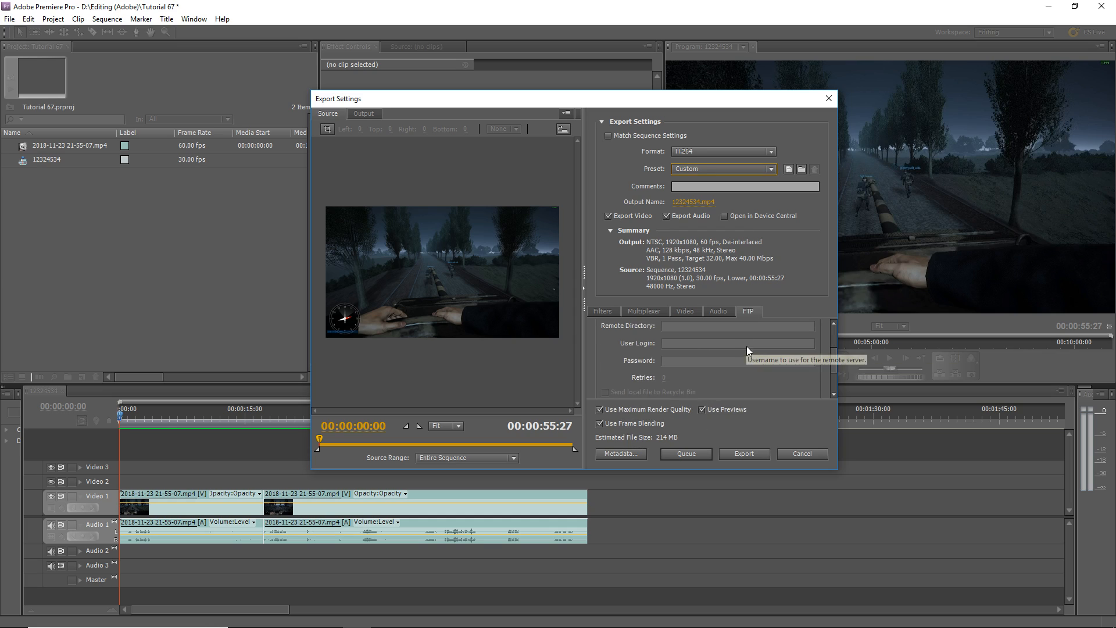
{"action": "scroll", "coordinate": [759, 370], "scroll_direction": "up", "scroll_amount": 5}
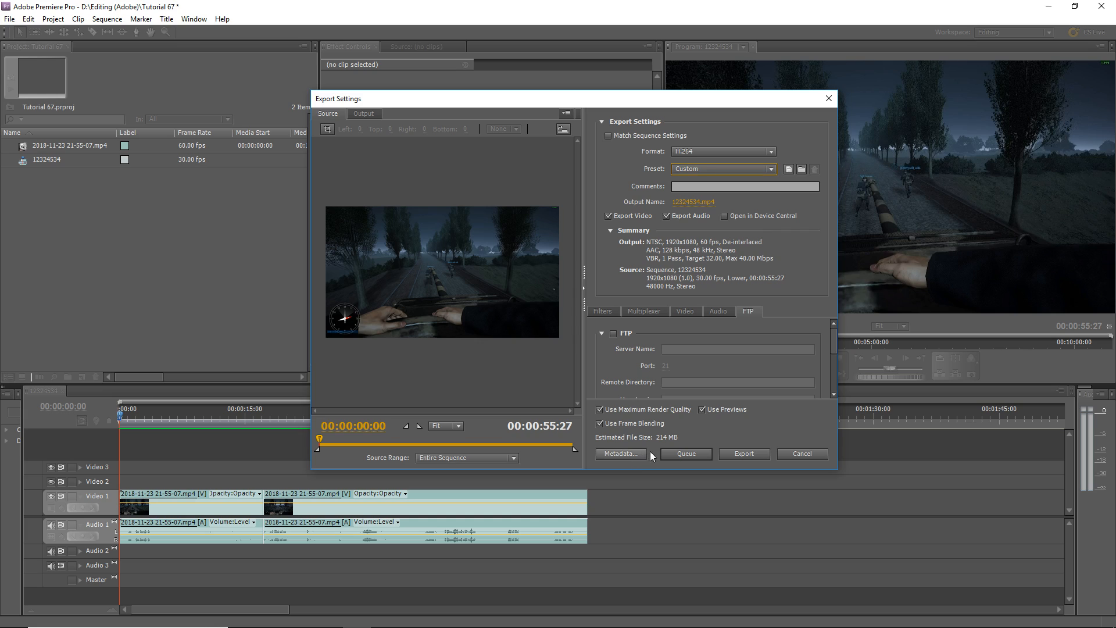
Step: Try 3GPP multiplexing for the export and return the multiplexing to MP4
{"action": "left_click", "coordinate": [607, 312]}
{"action": "left_click", "coordinate": [656, 313]}
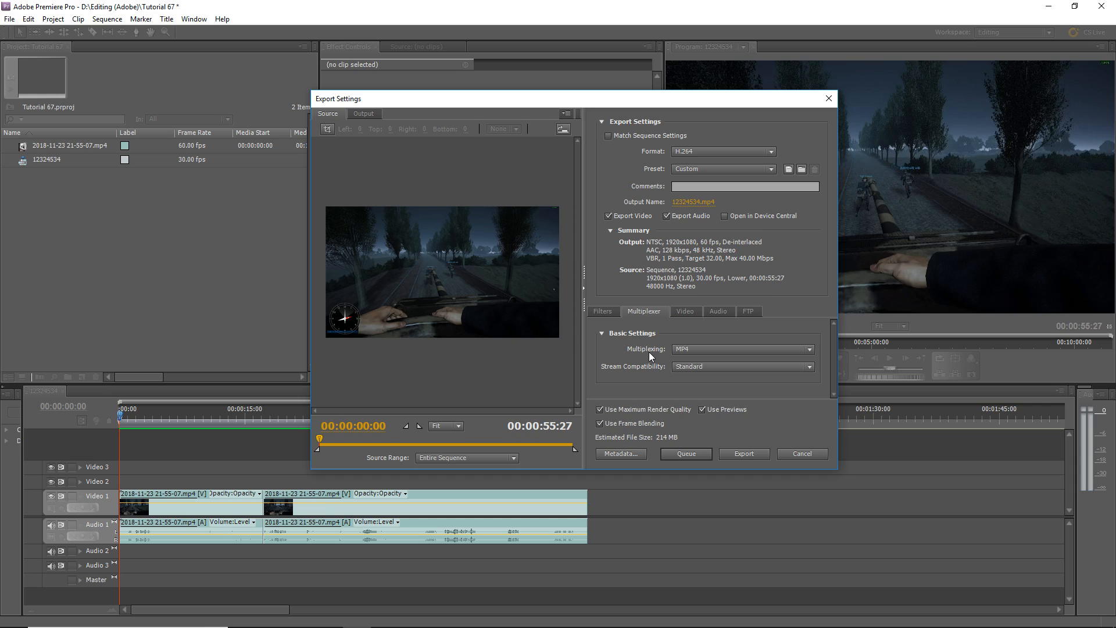
{"action": "left_click", "coordinate": [688, 349]}
{"action": "left_click", "coordinate": [678, 363]}
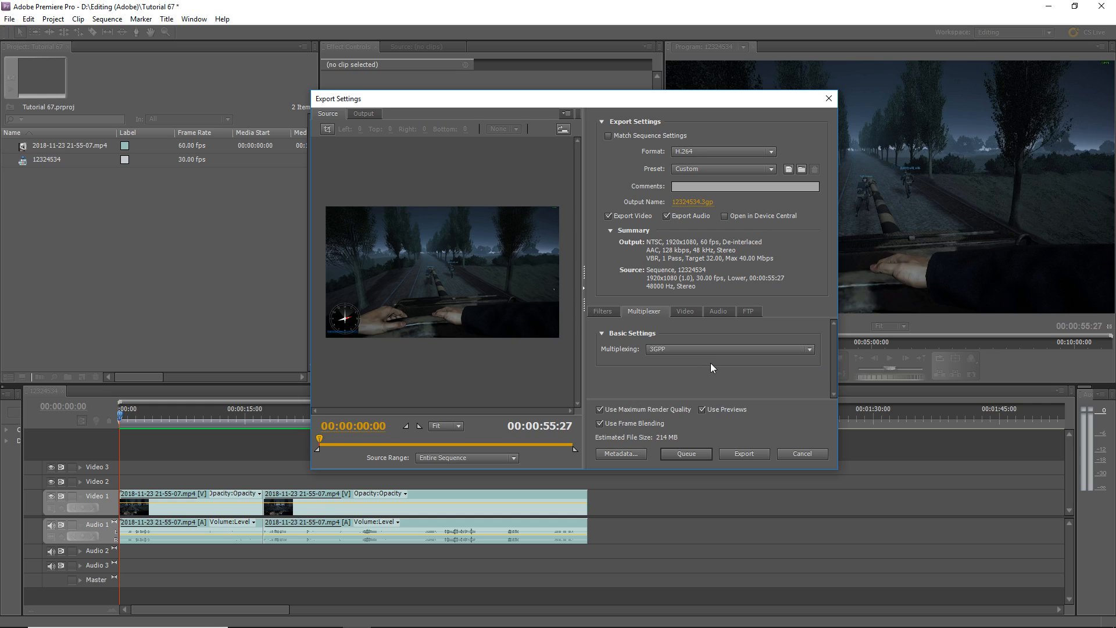
{"action": "left_click", "coordinate": [698, 352]}
{"action": "left_click", "coordinate": [663, 338]}
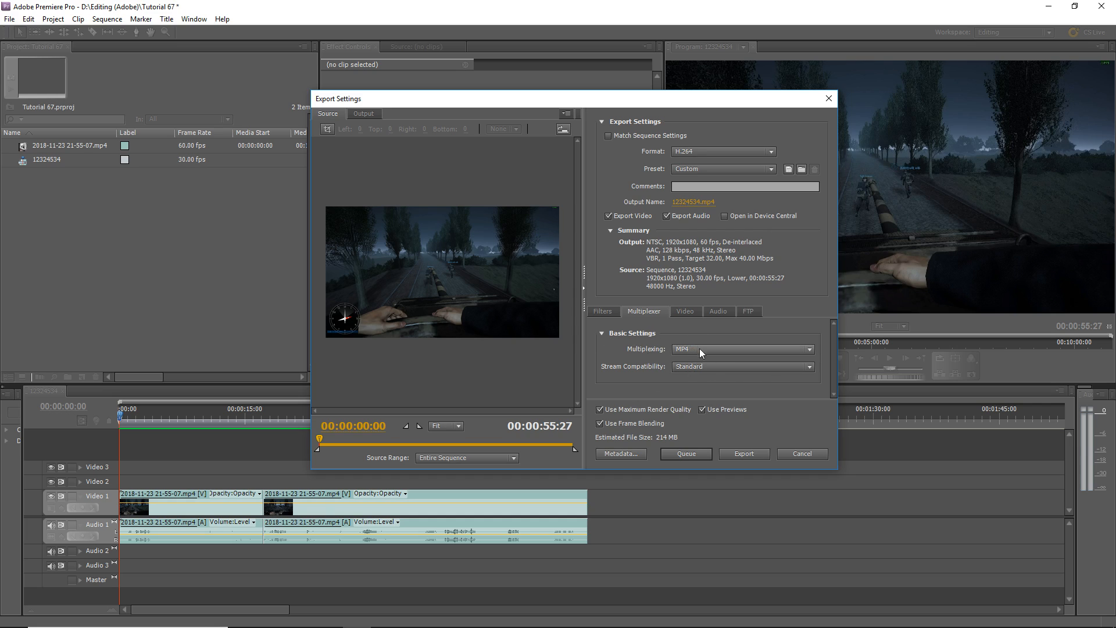
Step: Set the export video frame rate to 59.94 fps and review the other basic video settings
{"action": "left_click", "coordinate": [686, 313]}
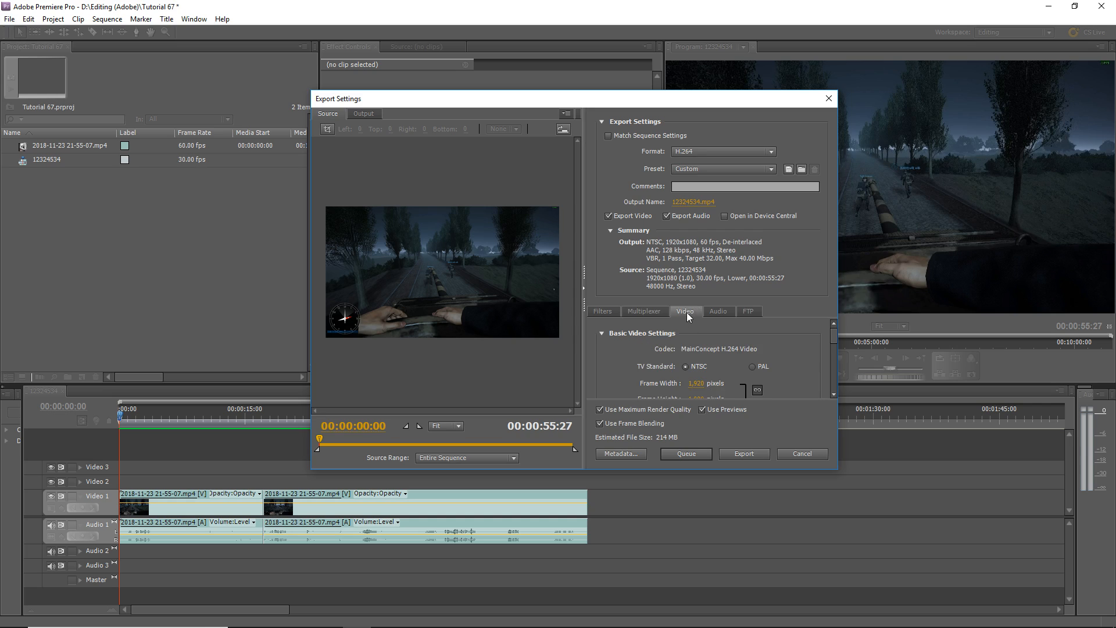
{"action": "scroll", "coordinate": [660, 348], "scroll_direction": "down", "scroll_amount": 1}
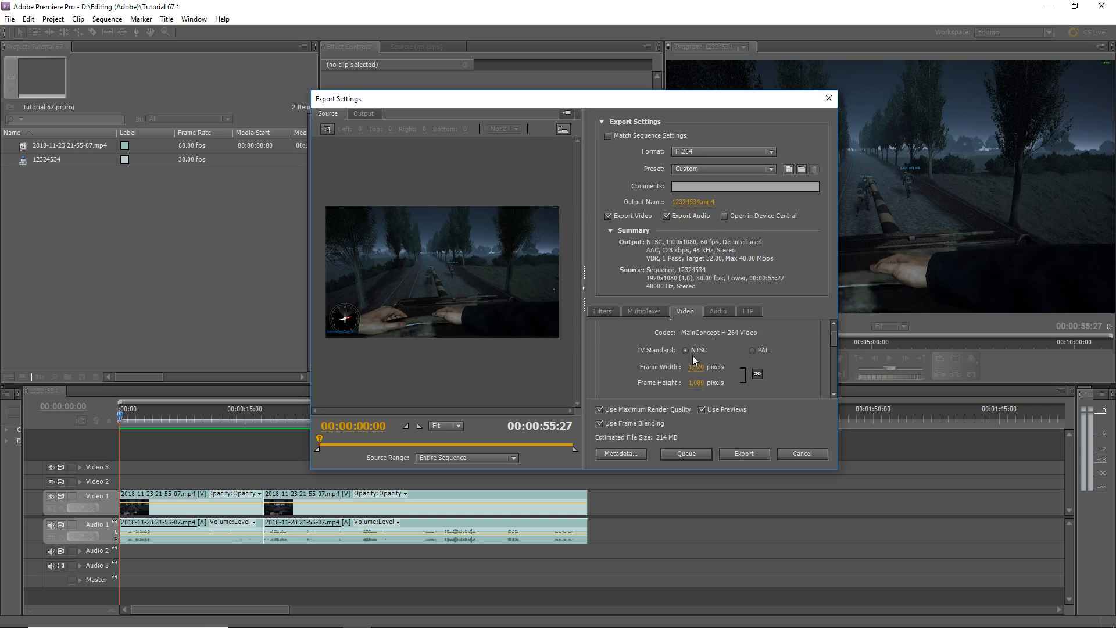
{"action": "scroll", "coordinate": [718, 372], "scroll_direction": "down", "scroll_amount": 3}
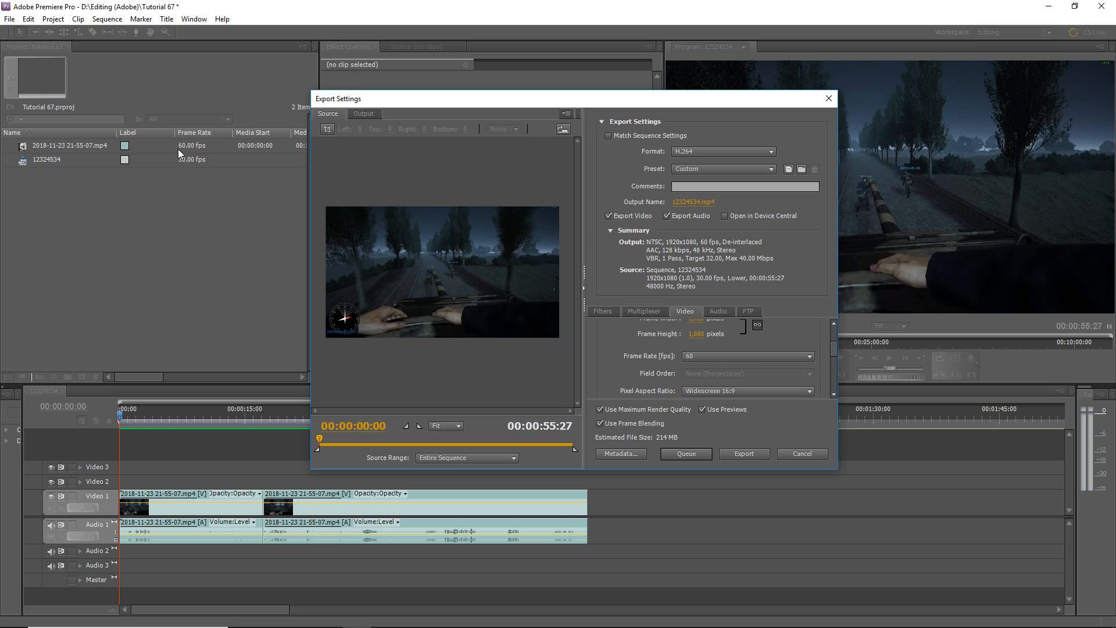
{"action": "scroll", "coordinate": [650, 346], "scroll_direction": "down", "scroll_amount": 2}
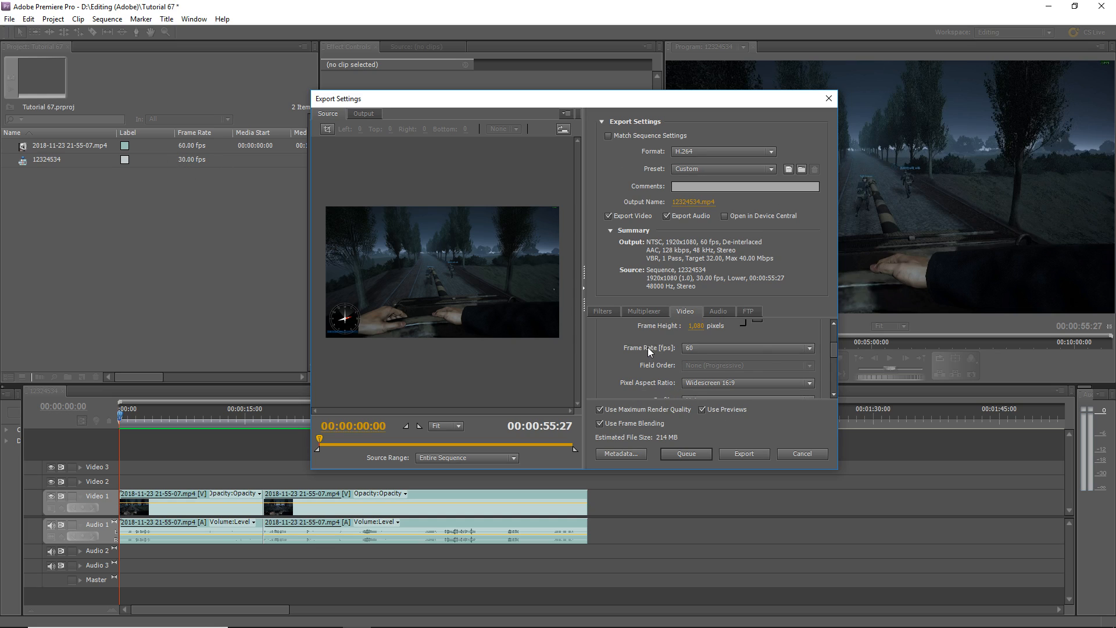
{"action": "scroll", "coordinate": [650, 343], "scroll_direction": "down", "scroll_amount": 1}
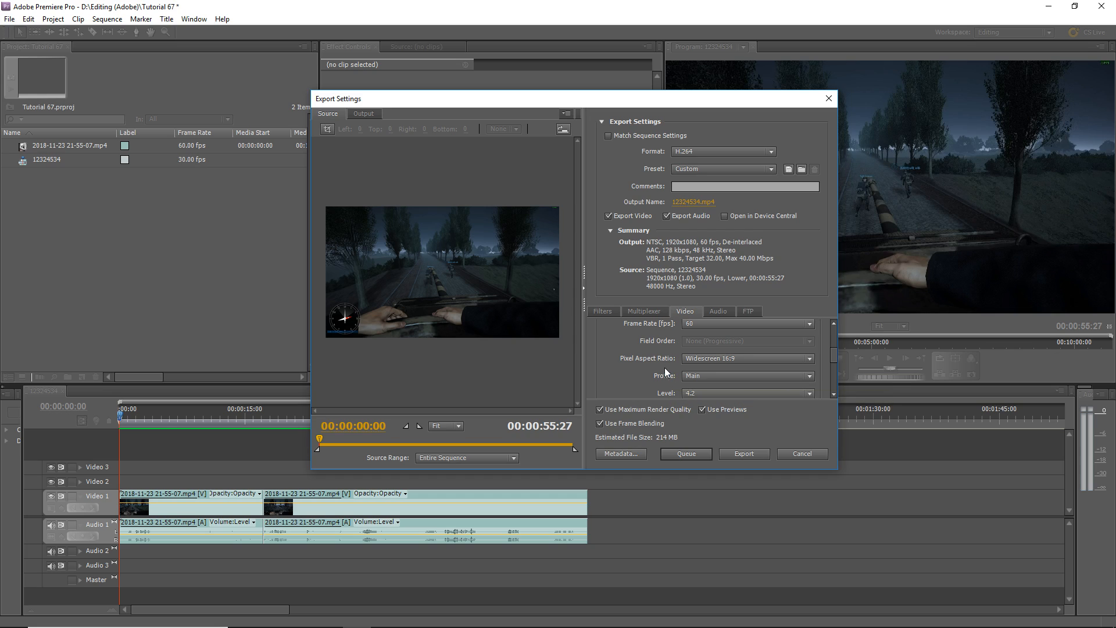
{"action": "scroll", "coordinate": [669, 366], "scroll_direction": "down", "scroll_amount": 1}
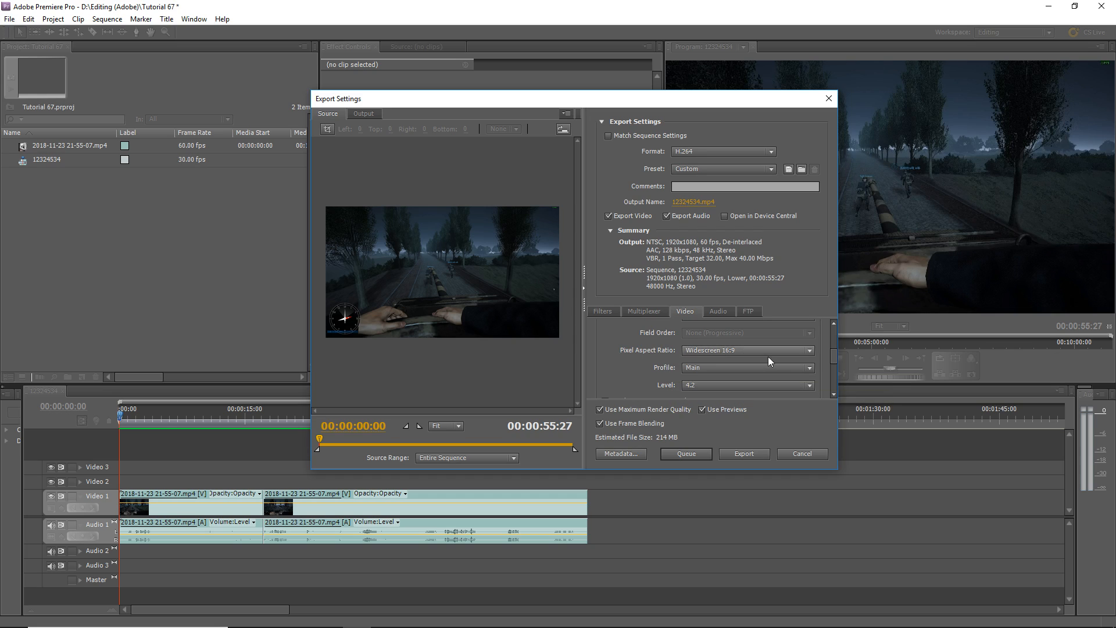
{"action": "scroll", "coordinate": [650, 336], "scroll_direction": "down", "scroll_amount": 1}
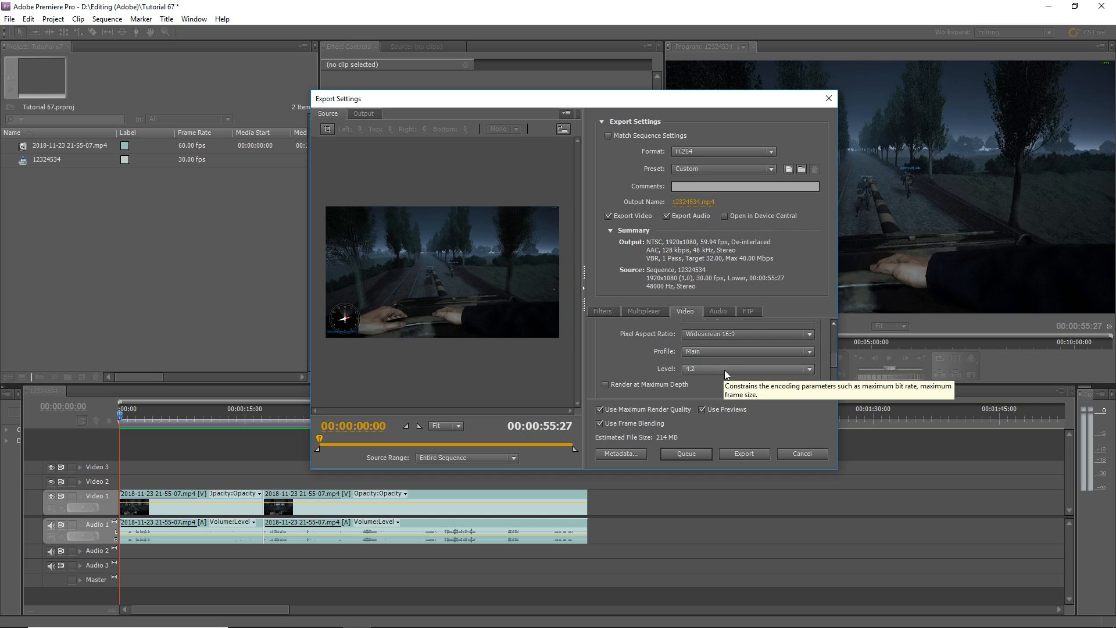
{"action": "scroll", "coordinate": [727, 371], "scroll_direction": "up", "scroll_amount": 1}
{"action": "scroll", "coordinate": [652, 364], "scroll_direction": "up", "scroll_amount": 1}
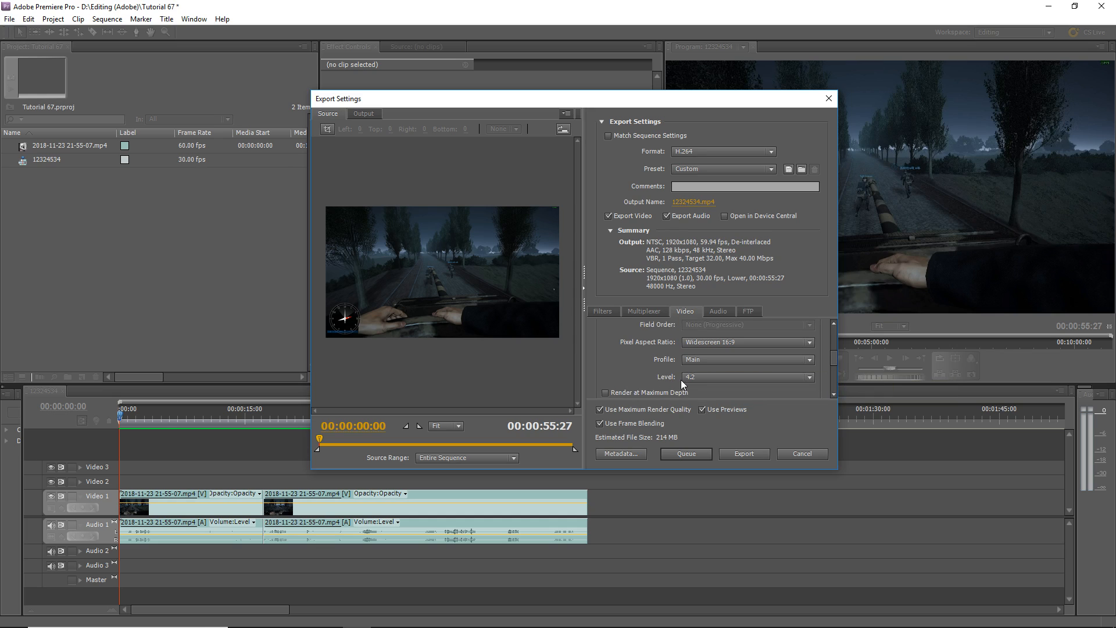
{"action": "scroll", "coordinate": [636, 358], "scroll_direction": "up", "scroll_amount": 5}
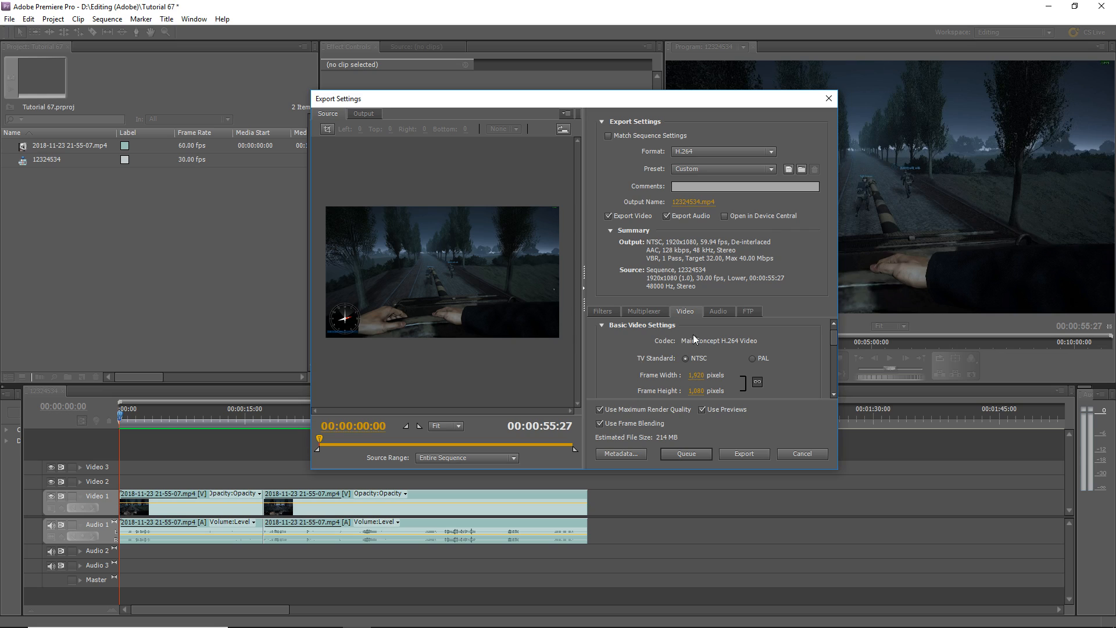
{"action": "scroll", "coordinate": [746, 339], "scroll_direction": "down", "scroll_amount": 5}
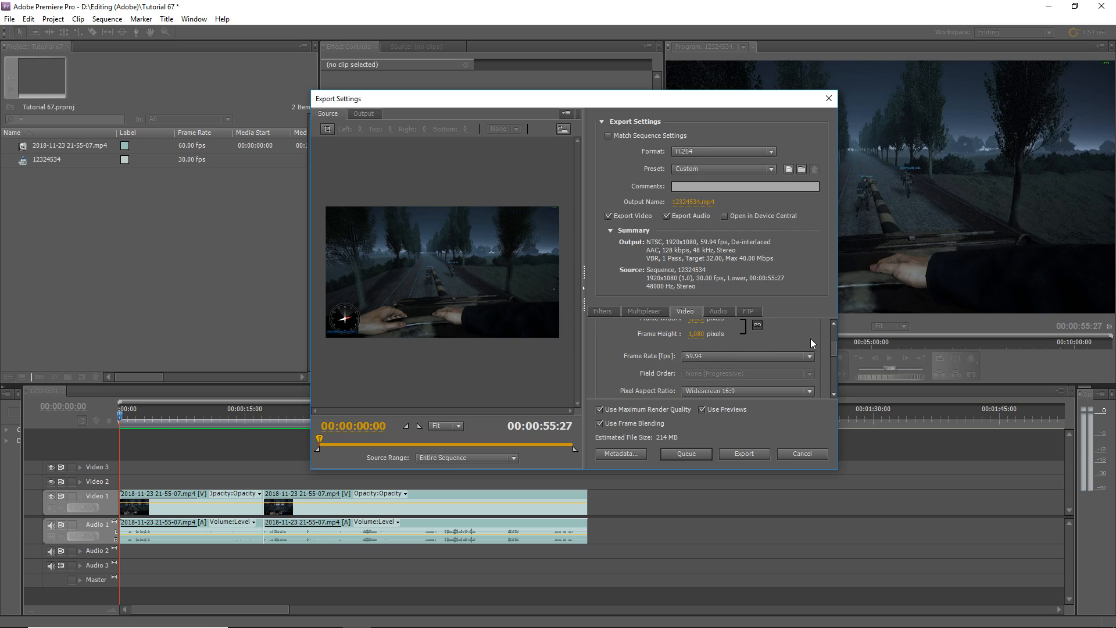
Step: Examine the export's audio codec, channels, frequency, quality, bitrate and advanced audio settings
{"action": "left_click", "coordinate": [718, 312]}
{"action": "scroll", "coordinate": [643, 344], "scroll_direction": "down", "scroll_amount": 3}
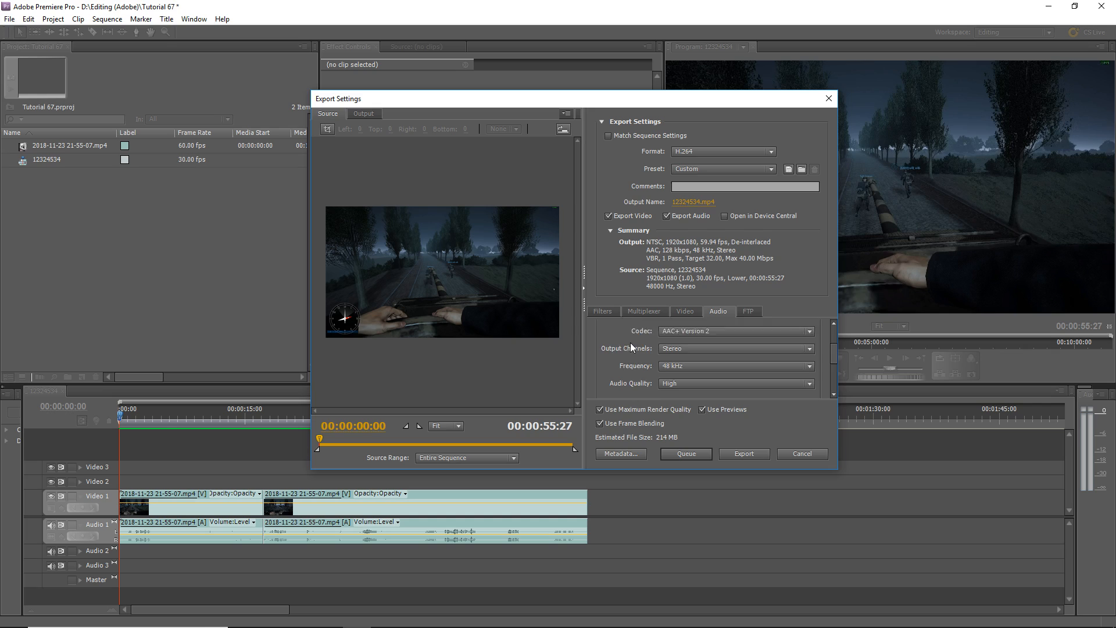
{"action": "scroll", "coordinate": [631, 344], "scroll_direction": "down", "scroll_amount": 5}
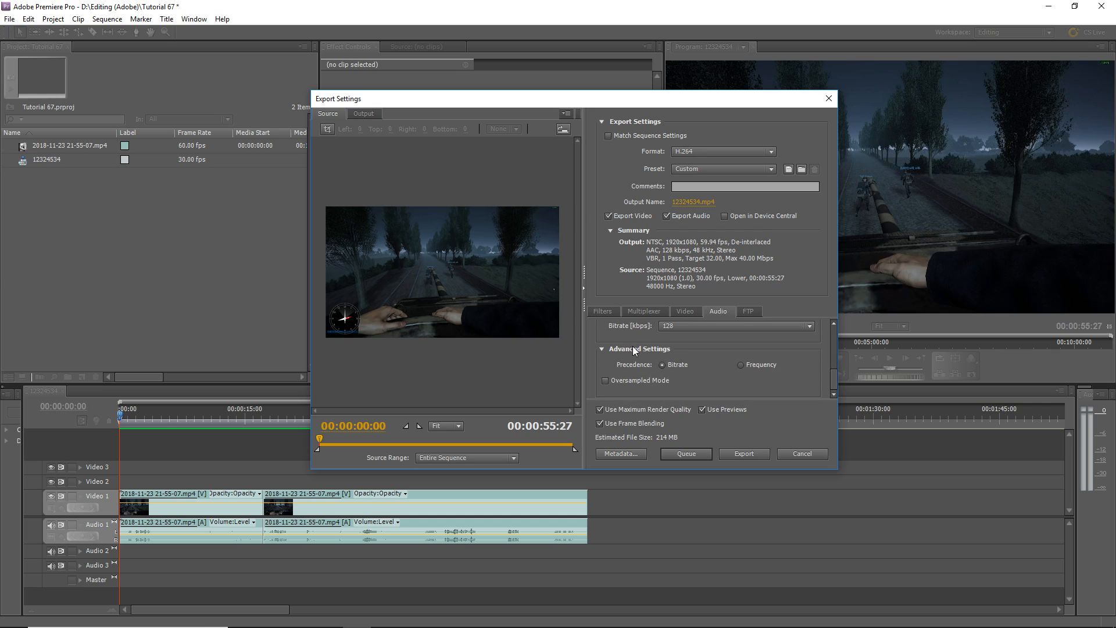
Step: Review the export's FTP, Gaussian Blur filter and multiplexer settings
{"action": "scroll", "coordinate": [634, 351], "scroll_direction": "up", "scroll_amount": 4}
{"action": "left_click", "coordinate": [750, 313]}
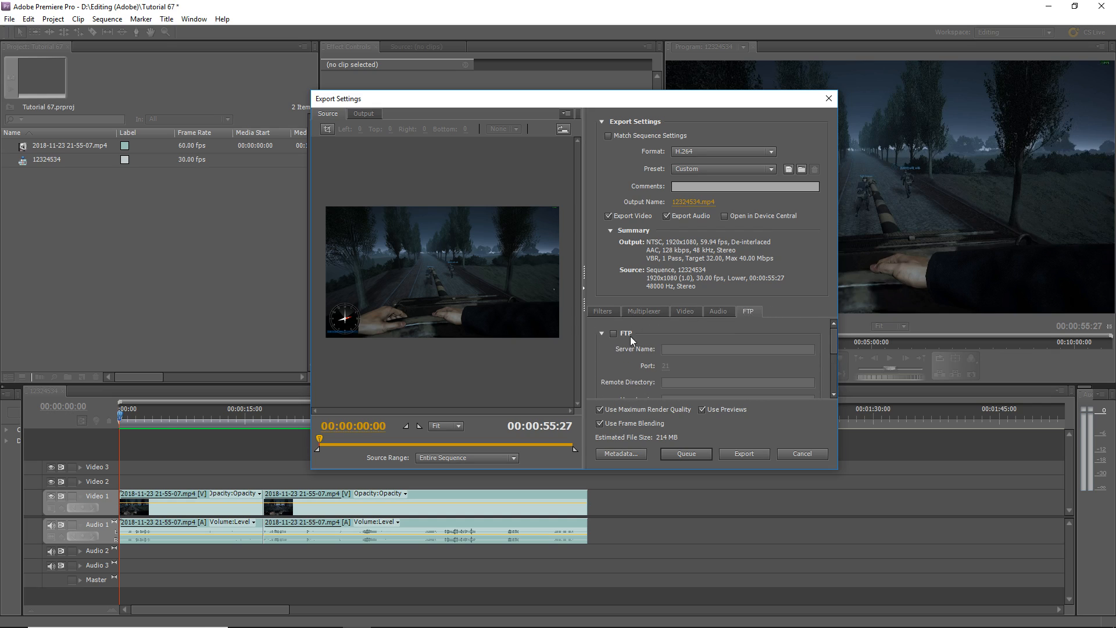
{"action": "scroll", "coordinate": [630, 346], "scroll_direction": "down", "scroll_amount": 6}
{"action": "left_click", "coordinate": [605, 313]}
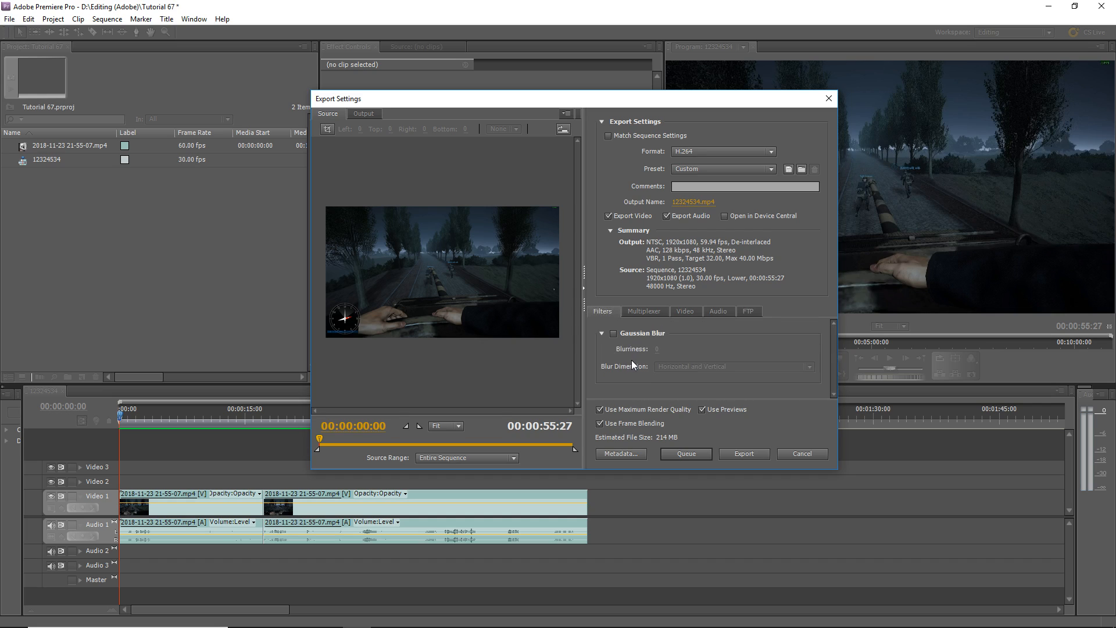
{"action": "left_click", "coordinate": [652, 312]}
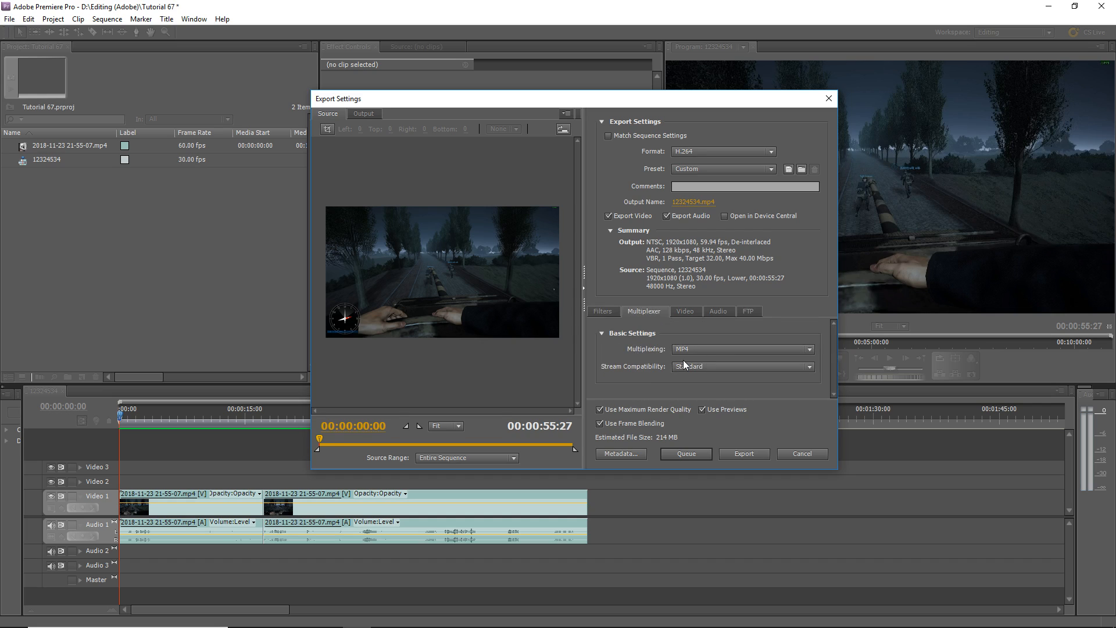
Step: Send the sequence export to the Adobe Media Encoder queue
{"action": "left_click", "coordinate": [693, 455]}
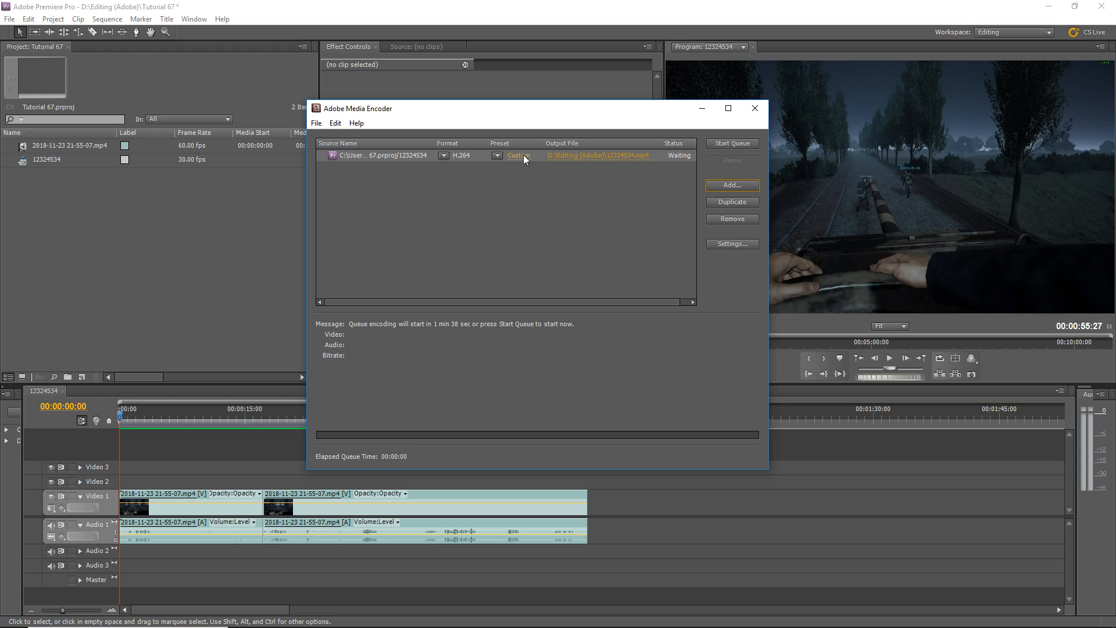
{"action": "mouse_move", "coordinate": [523, 155]}
Step: Switch to File Explorer and browse the Editing (Adobe) folder on Local Disk (D:), where the export is set to save
{"action": "left_click", "coordinate": [299, 616]}
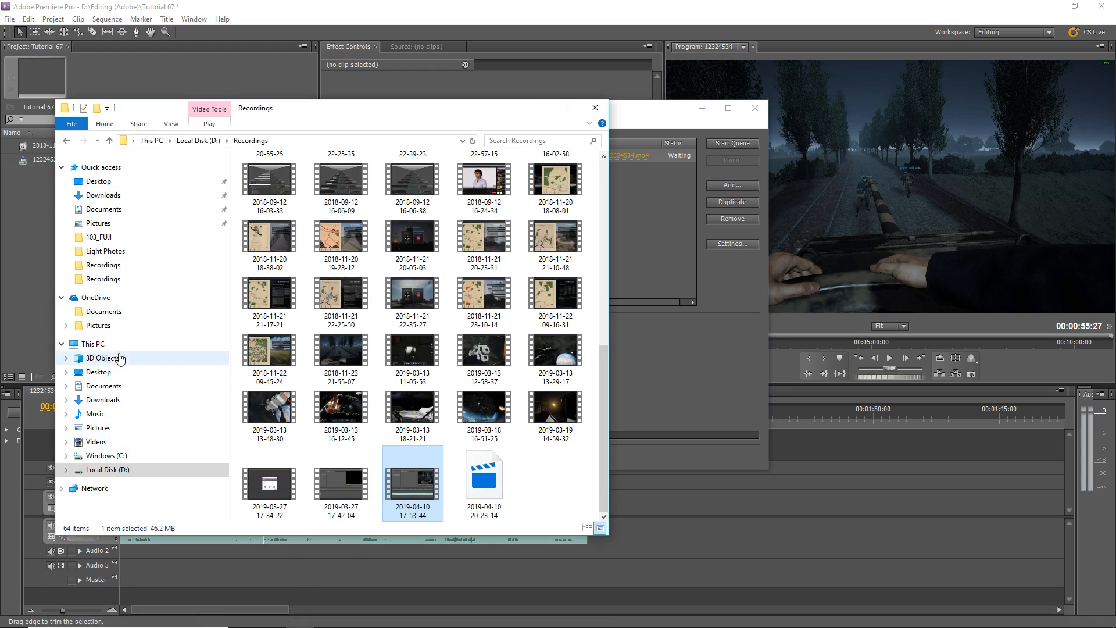
{"action": "left_click", "coordinate": [122, 238]}
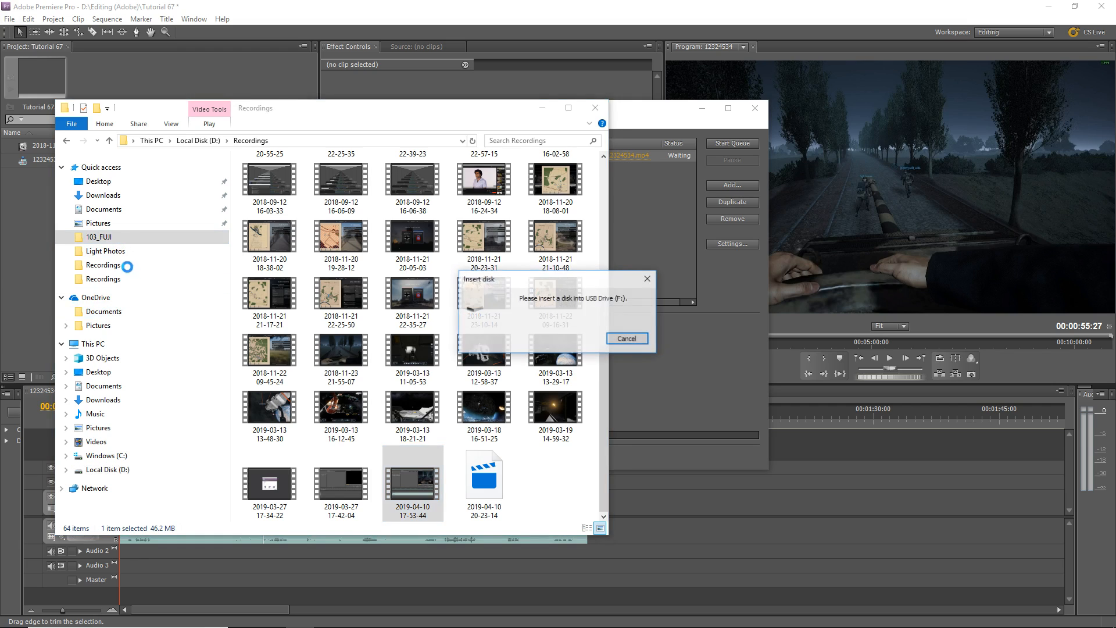
{"action": "left_click", "coordinate": [629, 339]}
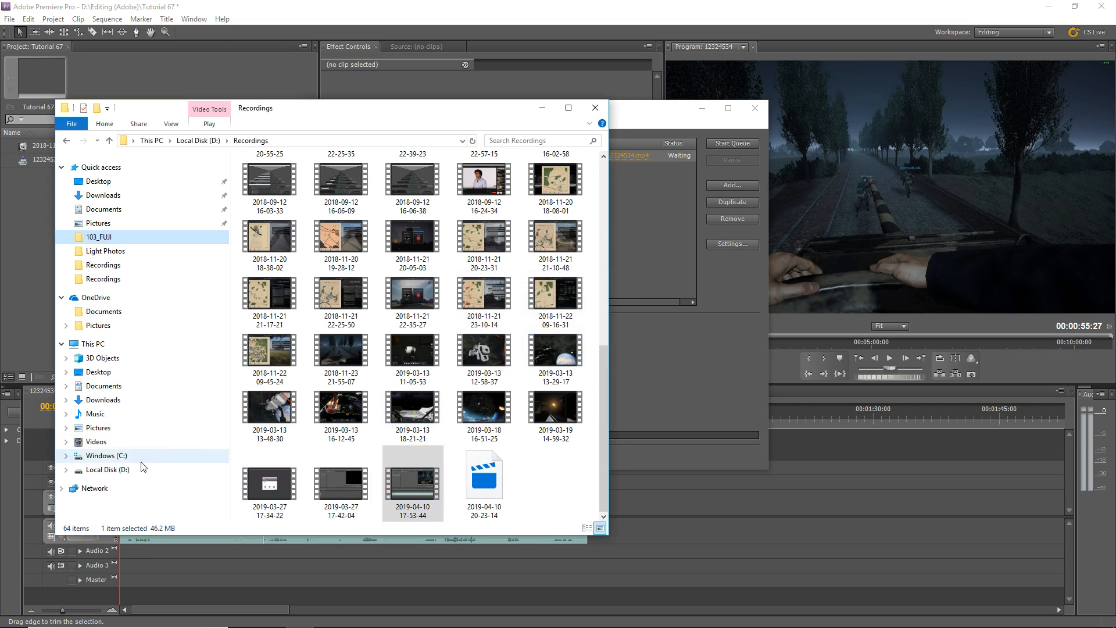
{"action": "left_click", "coordinate": [139, 468]}
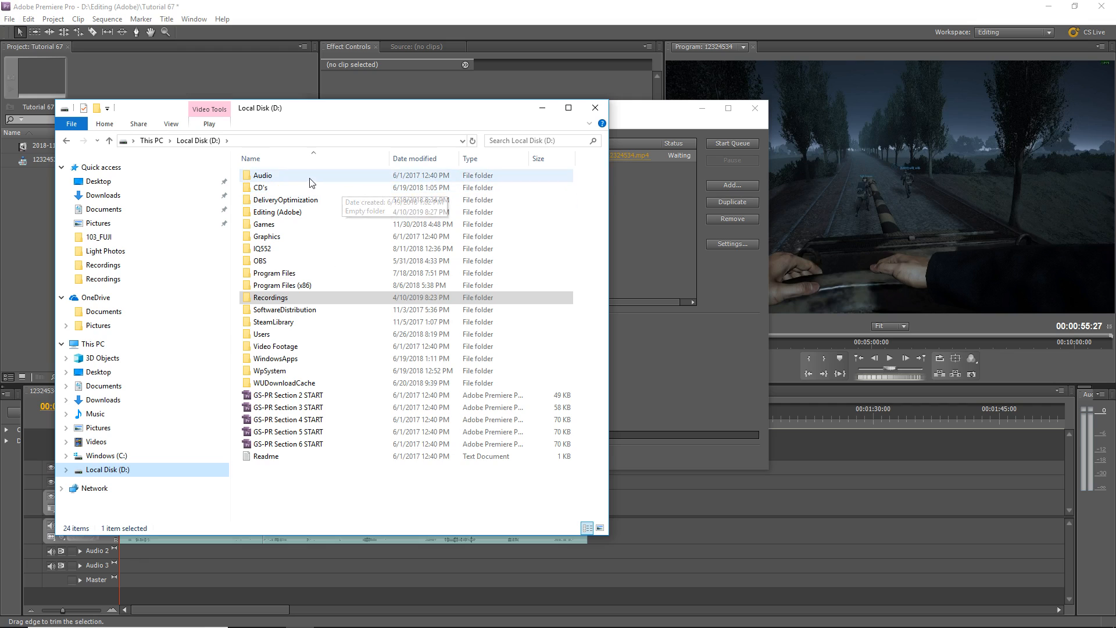
{"action": "double_click", "coordinate": [317, 213]}
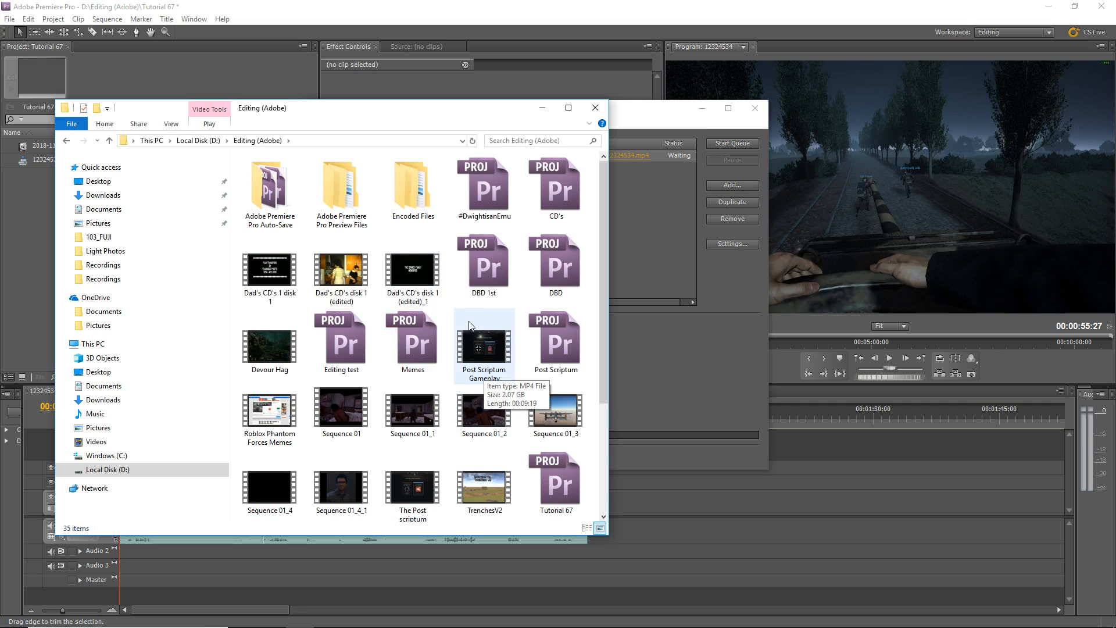
{"action": "scroll", "coordinate": [279, 349], "scroll_direction": "down", "scroll_amount": 3}
{"action": "scroll", "coordinate": [282, 303], "scroll_direction": "up", "scroll_amount": 3}
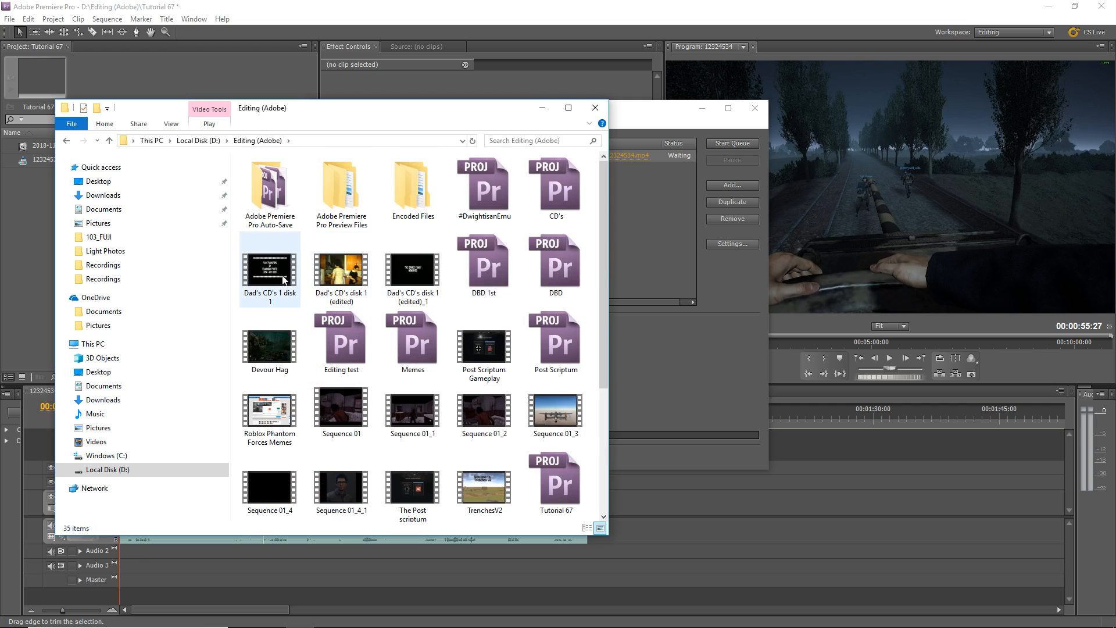
{"action": "scroll", "coordinate": [267, 349], "scroll_direction": "down", "scroll_amount": 3}
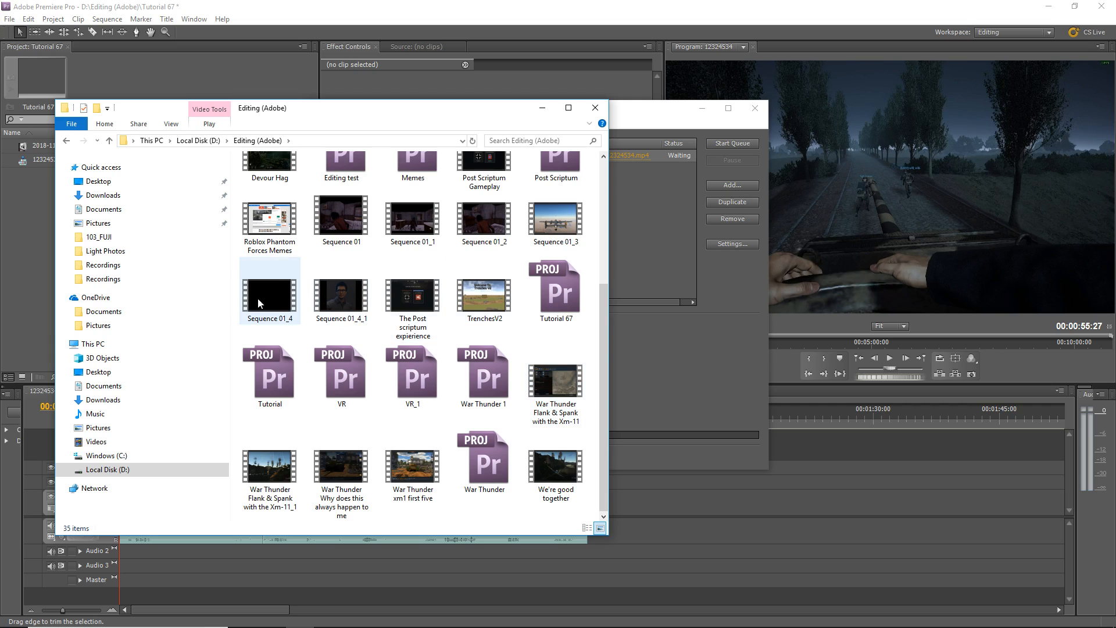
{"action": "scroll", "coordinate": [335, 314], "scroll_direction": "up", "scroll_amount": 3}
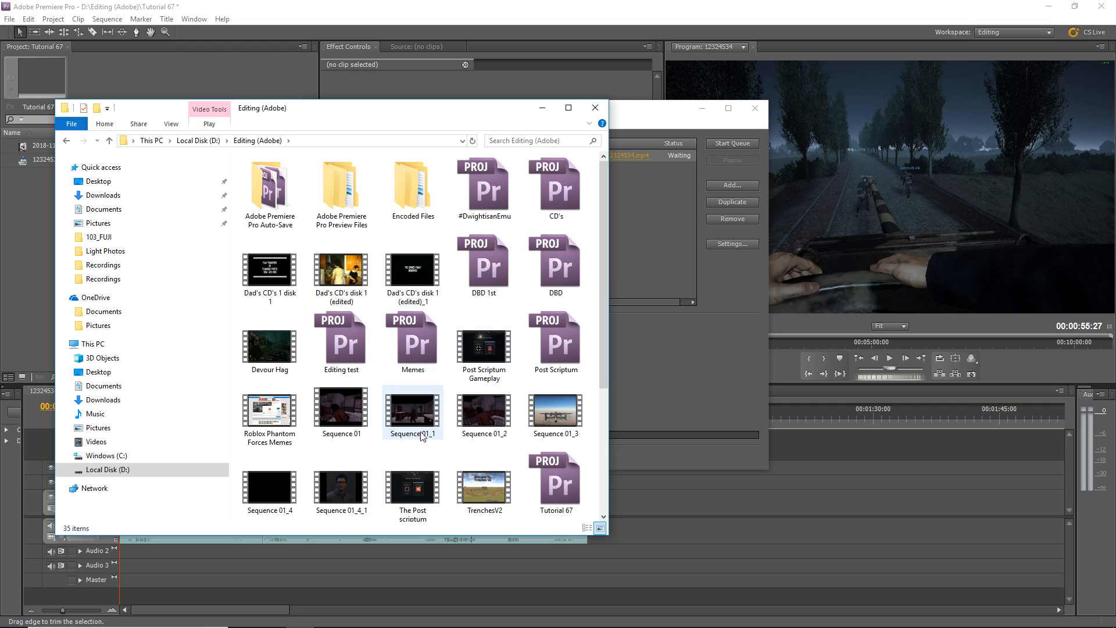
Step: Switch to Chrome, view the YouTube channel page and open the video upload page
{"action": "mouse_move", "coordinate": [357, 622]}
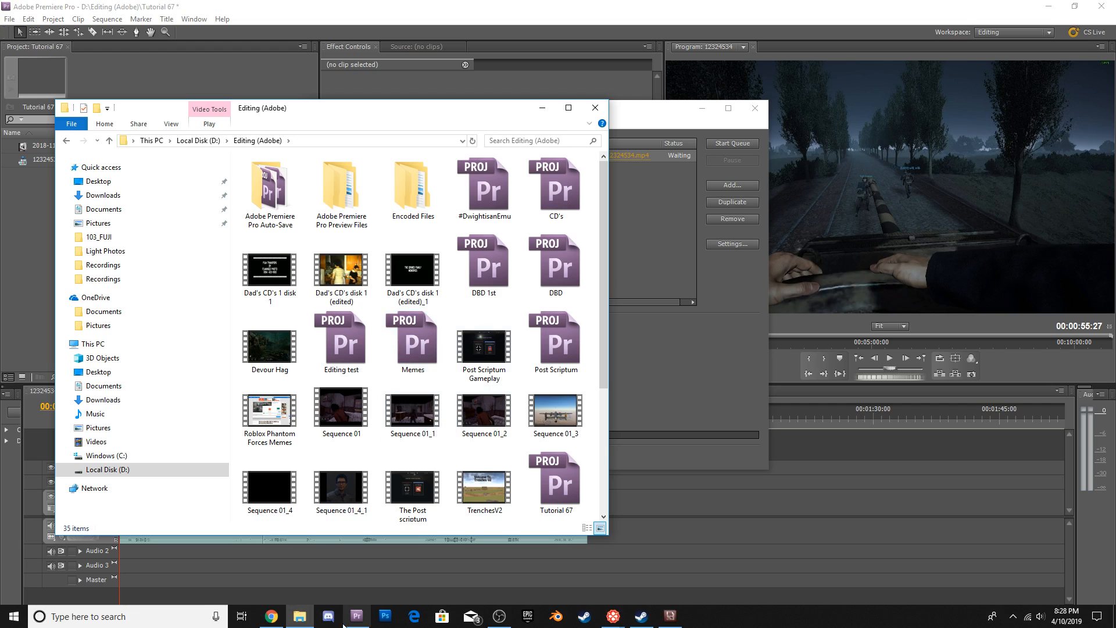
{"action": "left_click", "coordinate": [278, 619]}
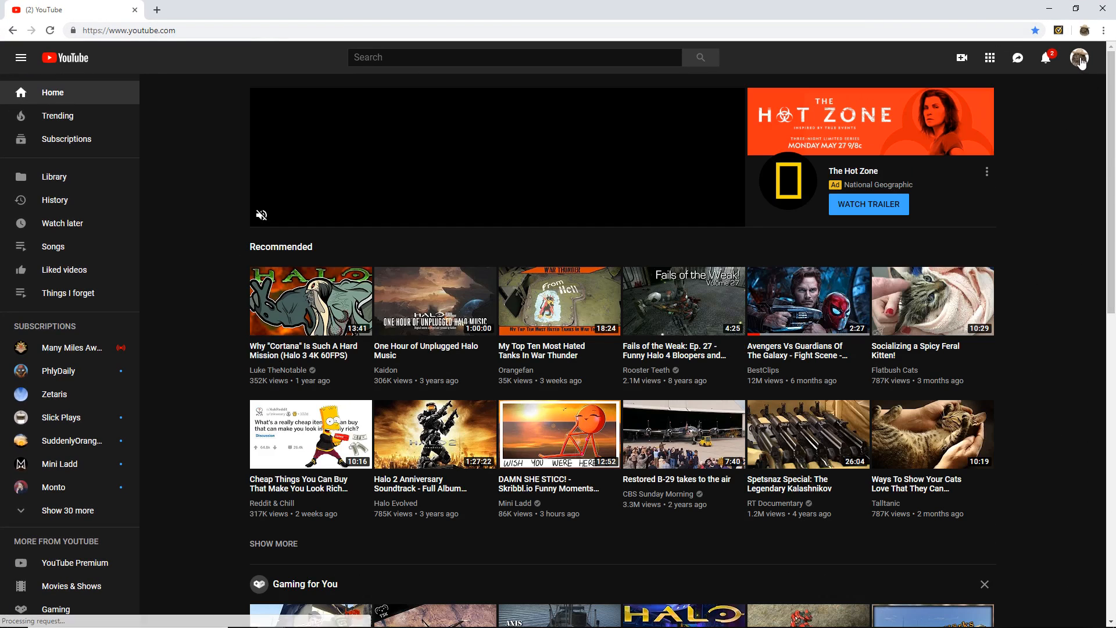
{"action": "left_click", "coordinate": [1080, 58]}
{"action": "left_click", "coordinate": [983, 134]}
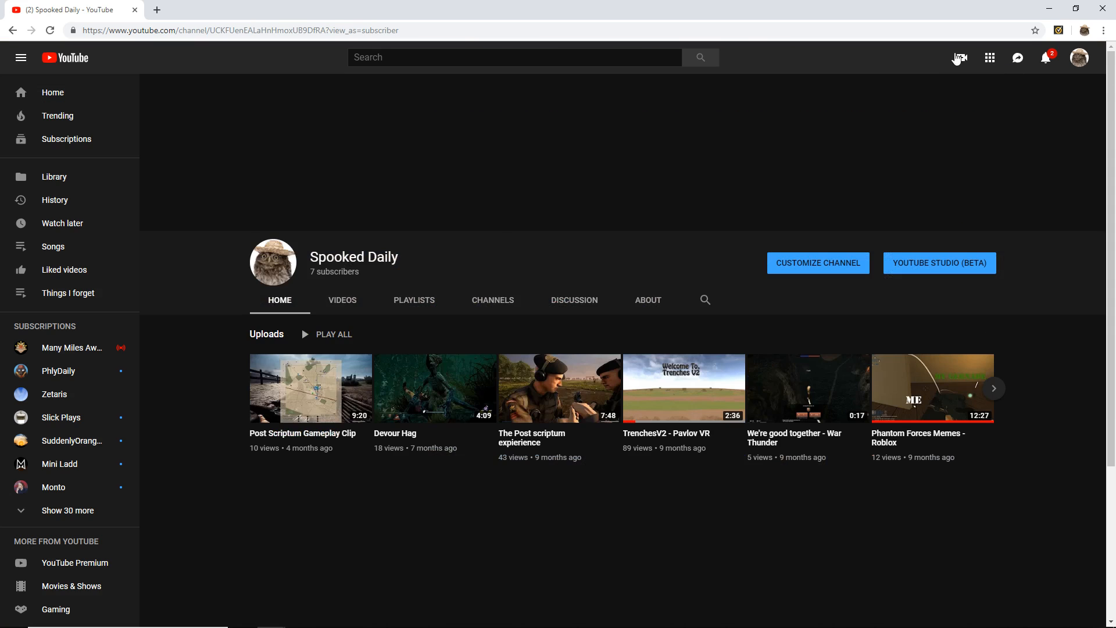
{"action": "left_click", "coordinate": [958, 57]}
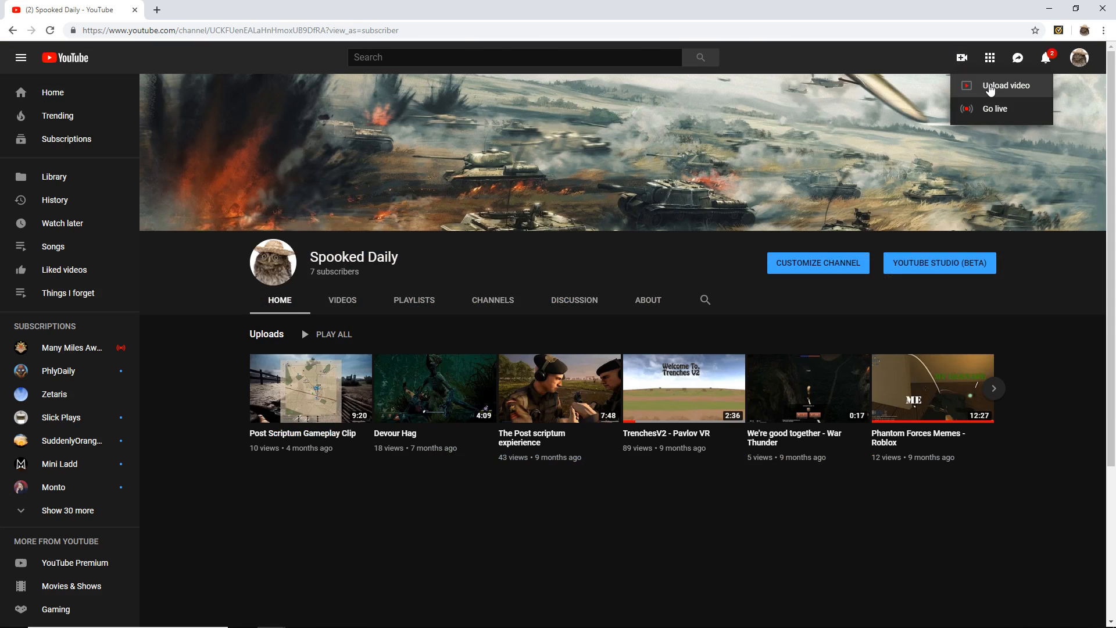
{"action": "left_click", "coordinate": [989, 87]}
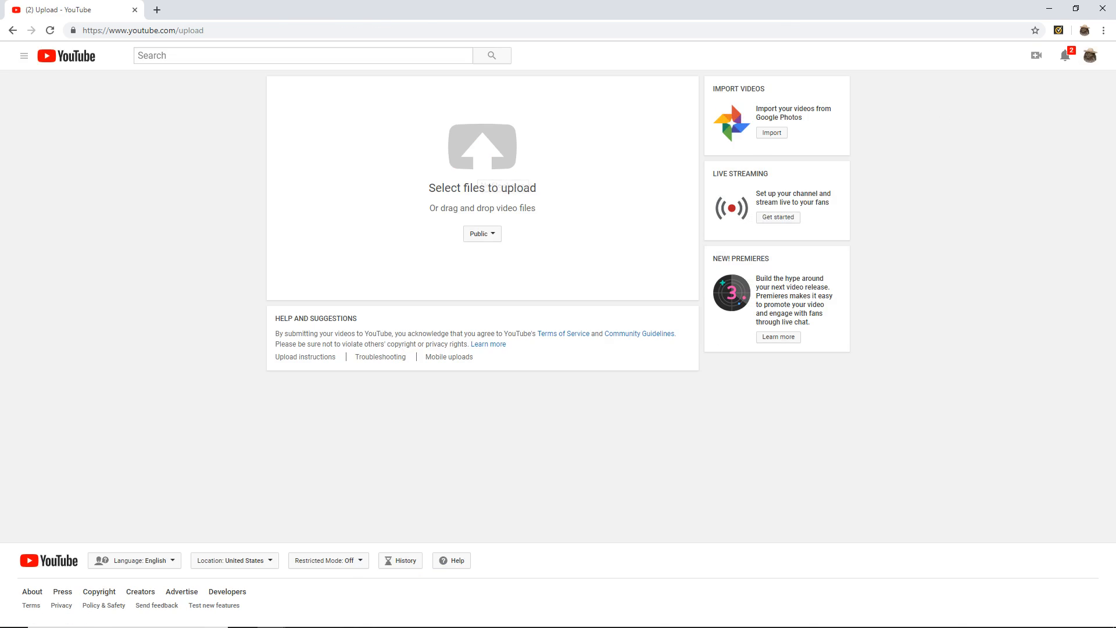
Step: Place the Editing (Adobe) folder window over the YouTube upload page and select the Devour Hag video
{"action": "left_click", "coordinate": [300, 617]}
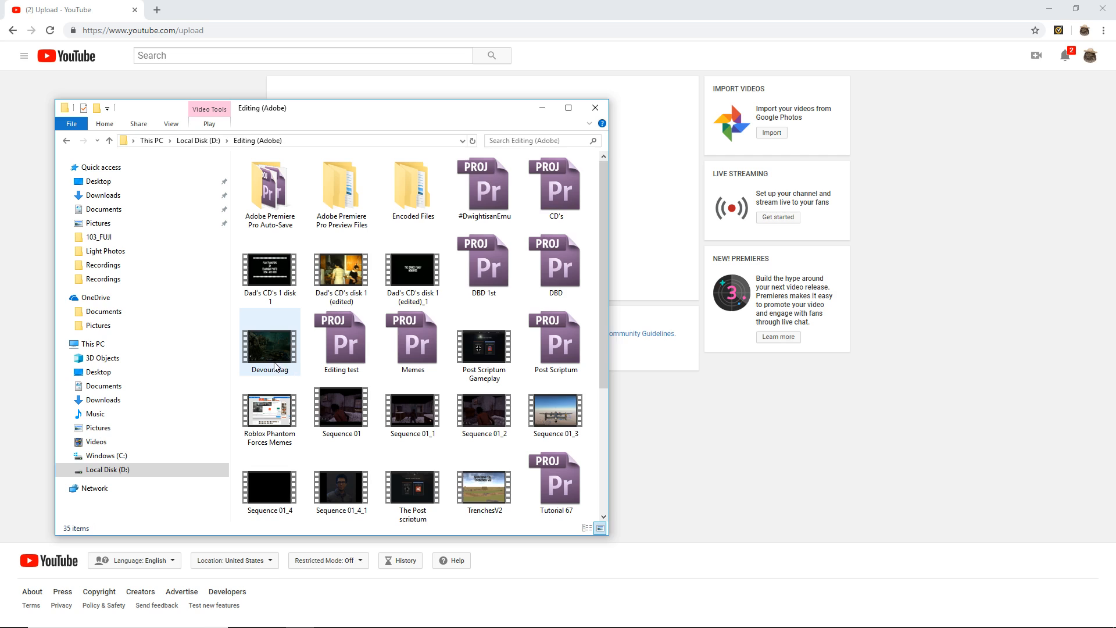
{"action": "left_click_drag", "start_coordinate": [368, 108], "coordinate": [701, 243]}
{"action": "left_click", "coordinate": [603, 483]}
{"action": "mouse_move", "coordinate": [604, 483]}
{"action": "left_mouse_down"}
{"action": "mouse_move", "coordinate": [504, 183]}
{"action": "mouse_move", "coordinate": [512, 418]}
{"action": "mouse_move", "coordinate": [600, 479]}
{"action": "left_mouse_up"}
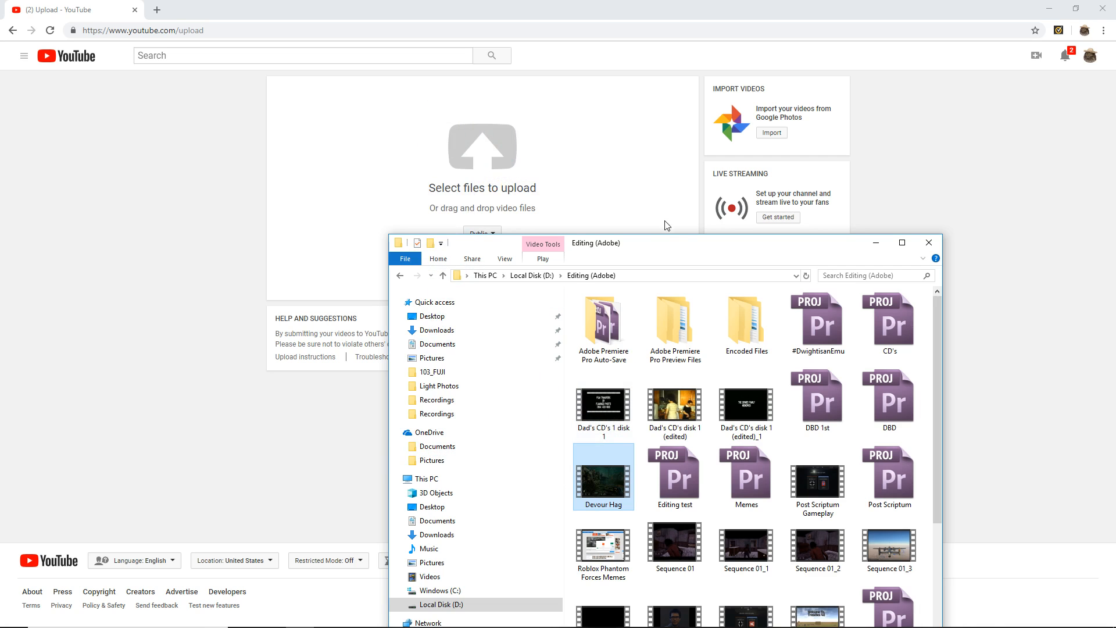
{"action": "left_click_drag", "start_coordinate": [680, 243], "coordinate": [374, 227]}
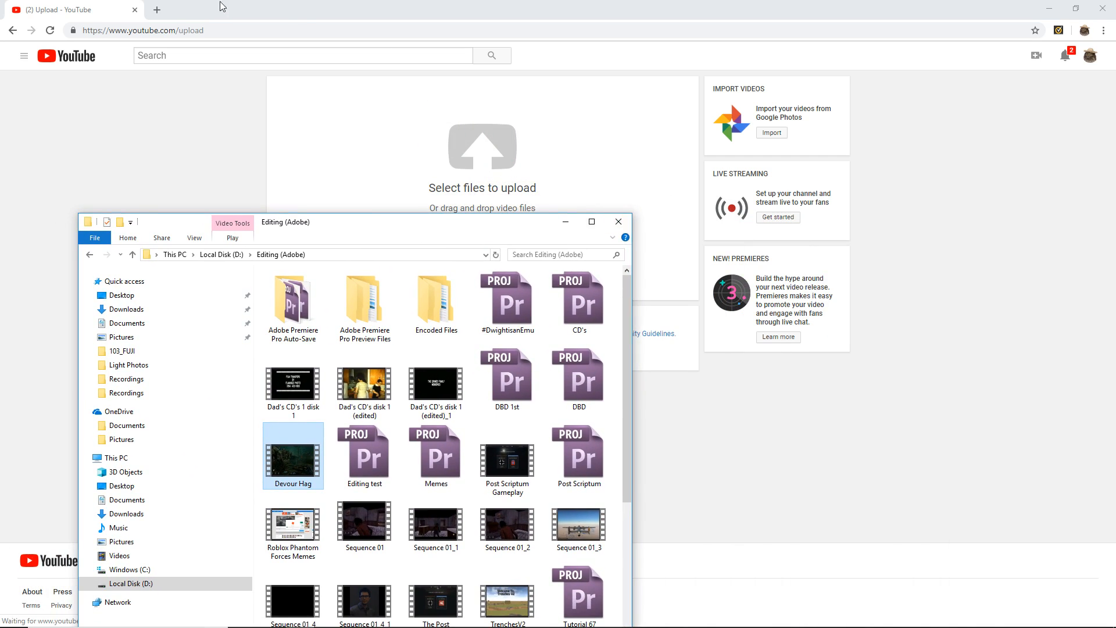
Step: Close the YouTube upload page, move the folder window aside and return to Adobe Media Encoder
{"action": "left_click", "coordinate": [134, 10]}
{"action": "left_click_drag", "start_coordinate": [540, 224], "coordinate": [442, 283]}
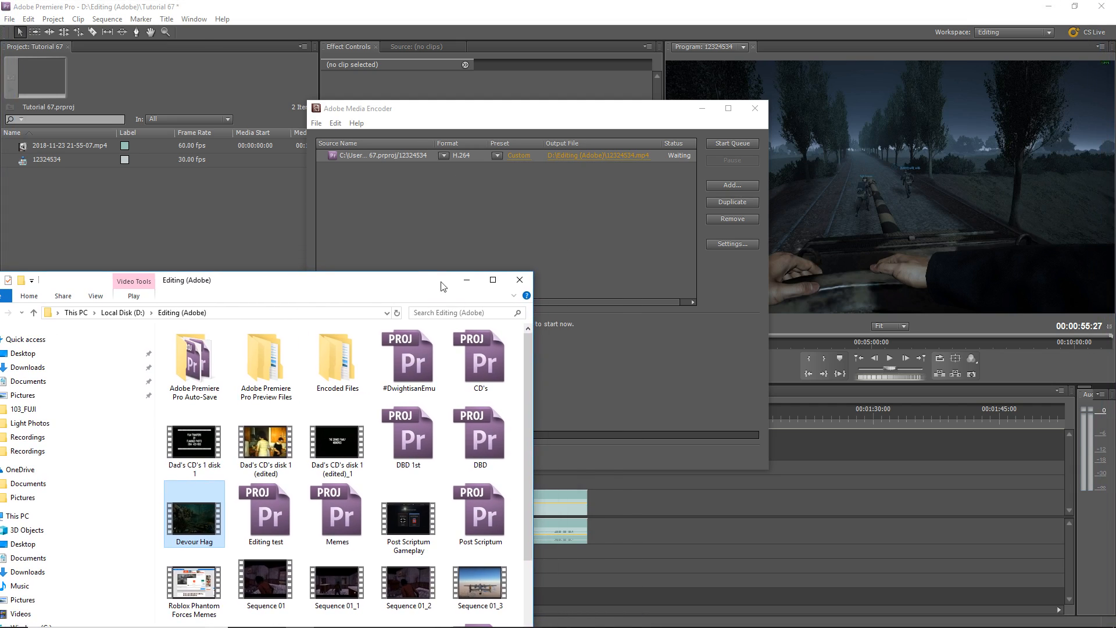
{"action": "left_click", "coordinate": [717, 387]}
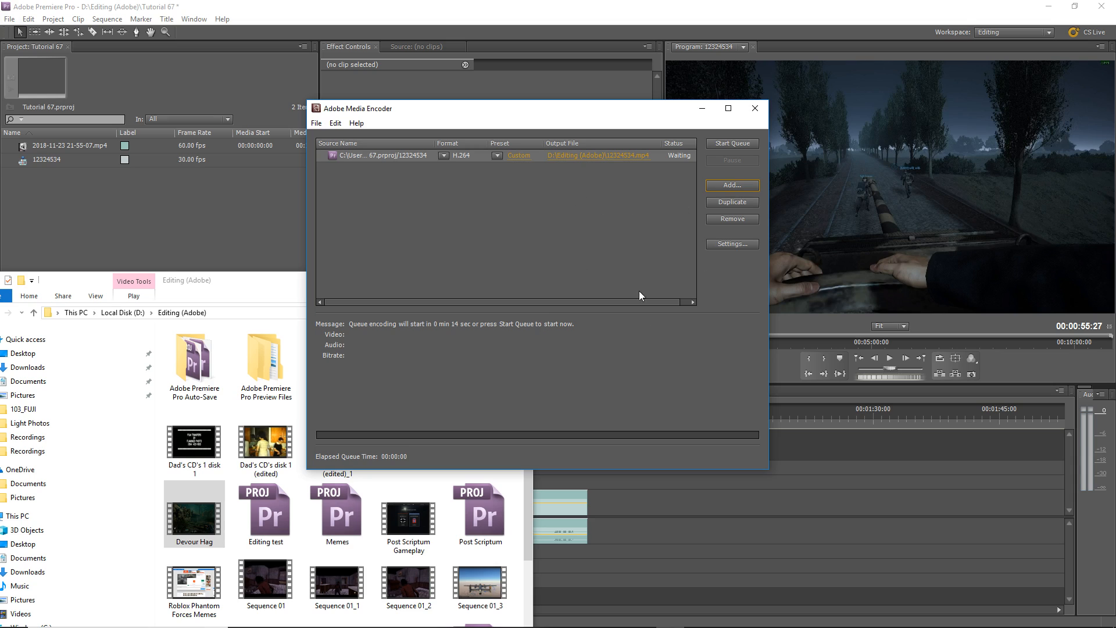
Step: Remove the 12324534 export job from the queue, and close Adobe Media Encoder and the folder window
{"action": "left_click", "coordinate": [734, 220]}
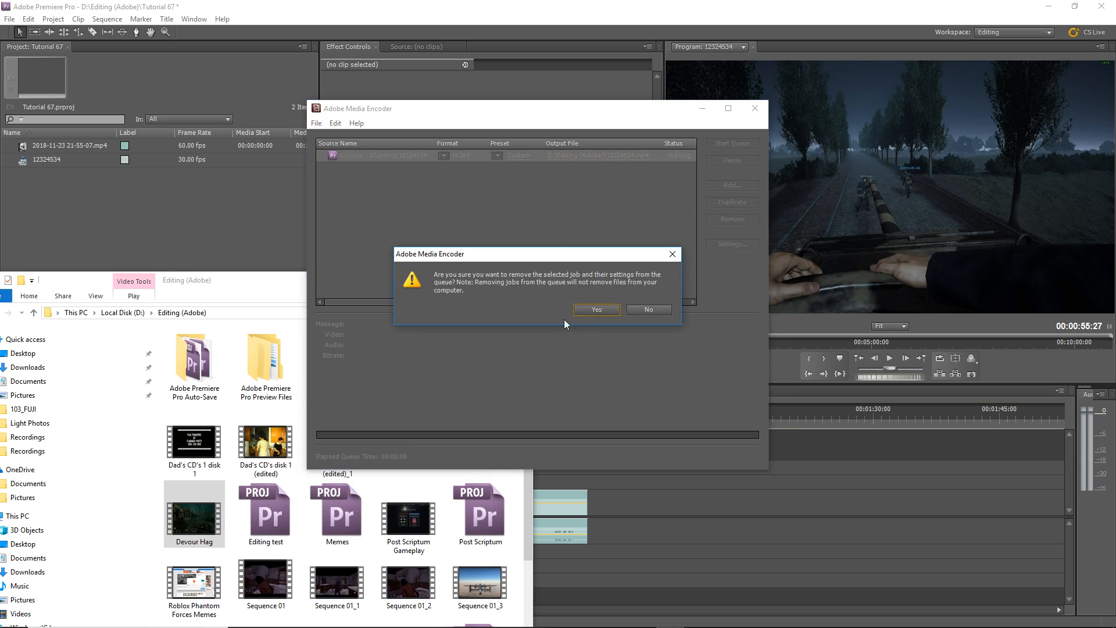
{"action": "left_click", "coordinate": [596, 309]}
{"action": "left_click", "coordinate": [755, 108]}
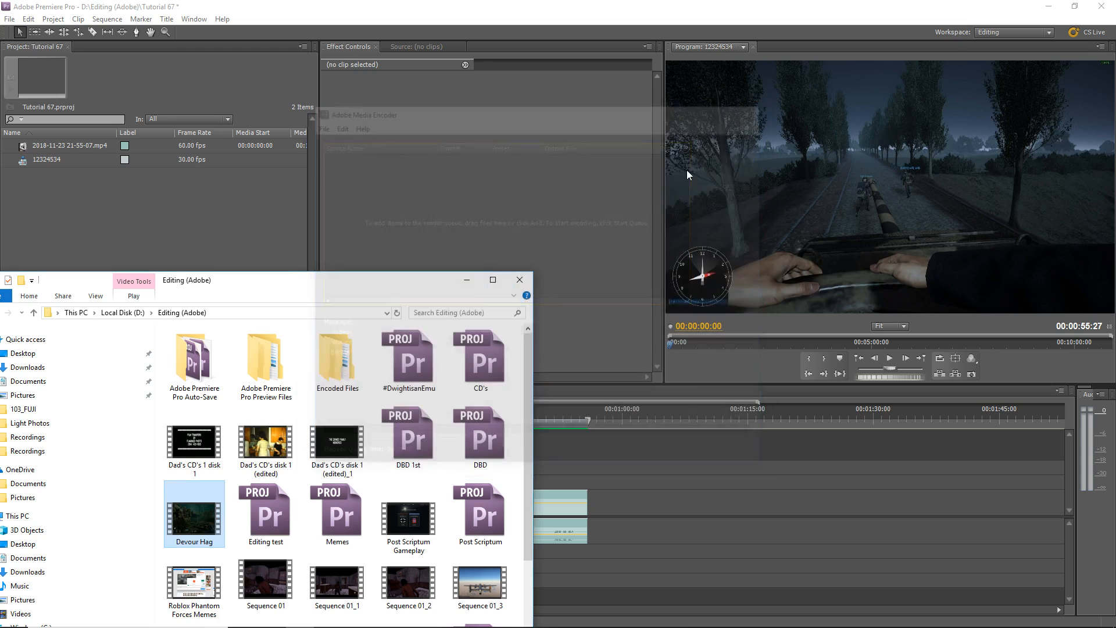
{"action": "left_click", "coordinate": [521, 282]}
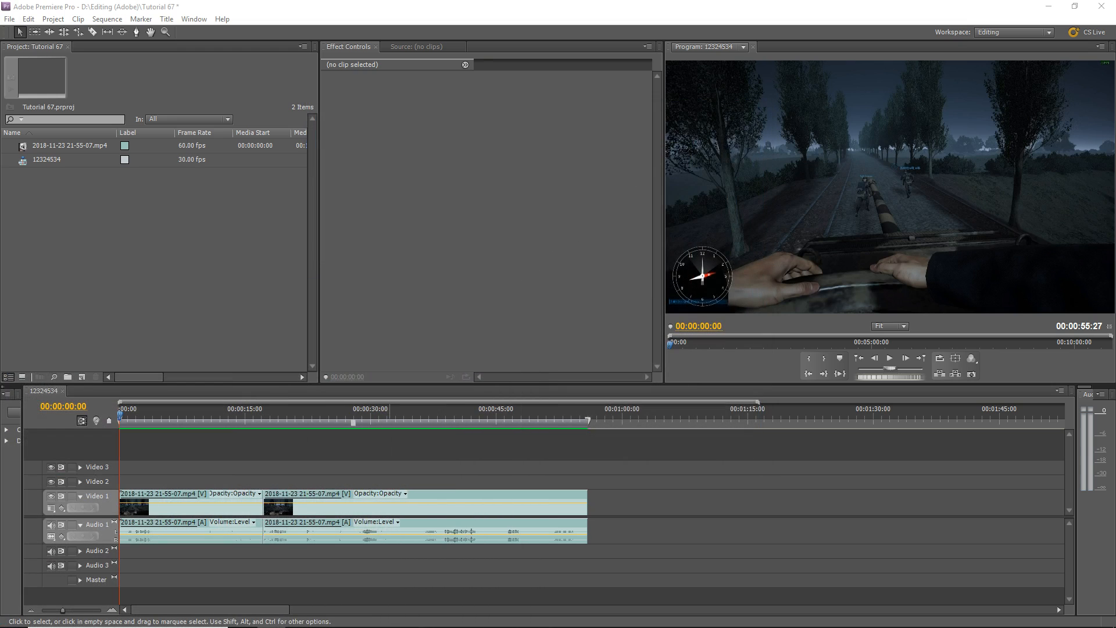